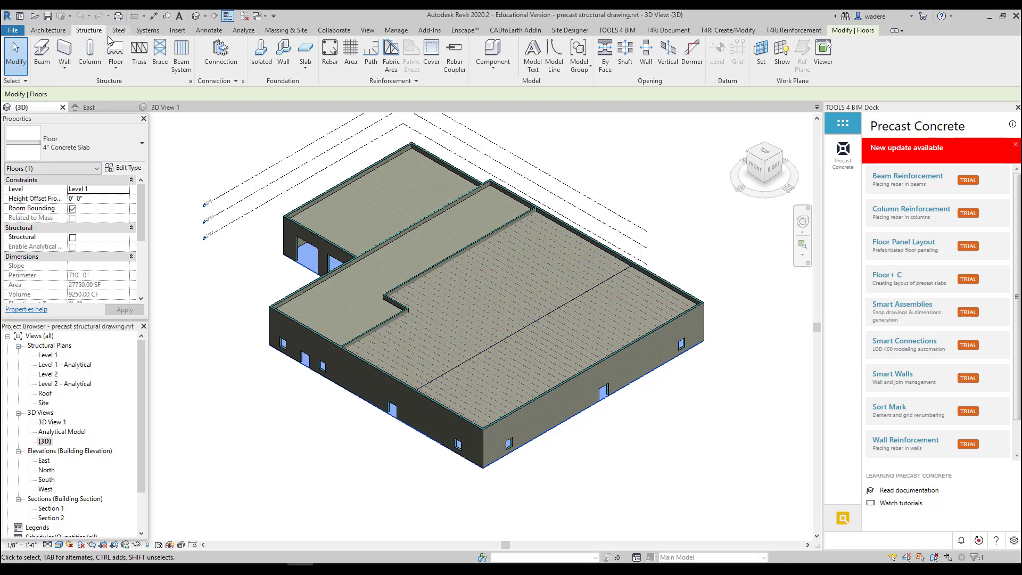
- Start a structural wall using the Foundation - 12" Concrete wall type
click(64, 71)
click(53, 88)
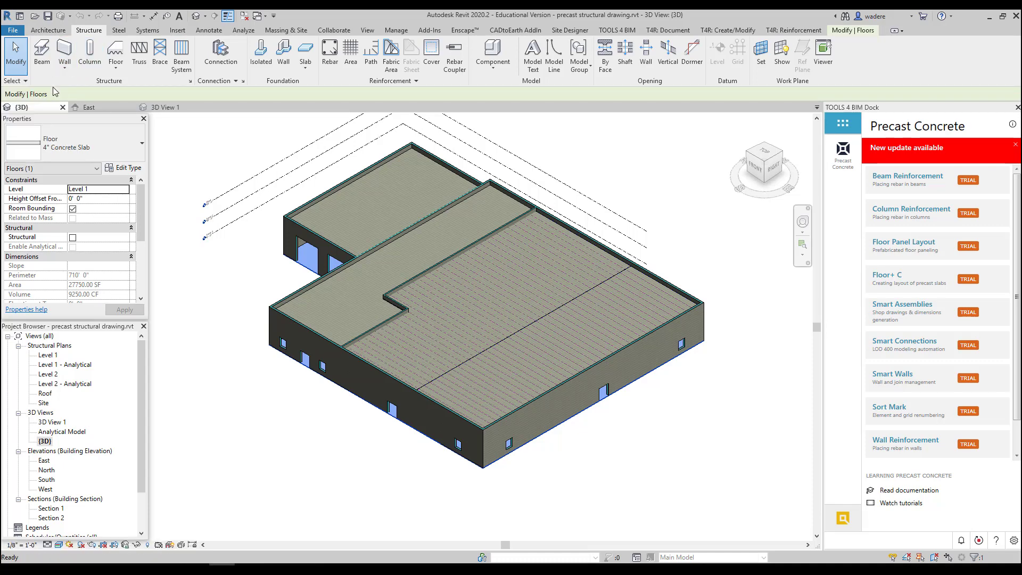
click(80, 143)
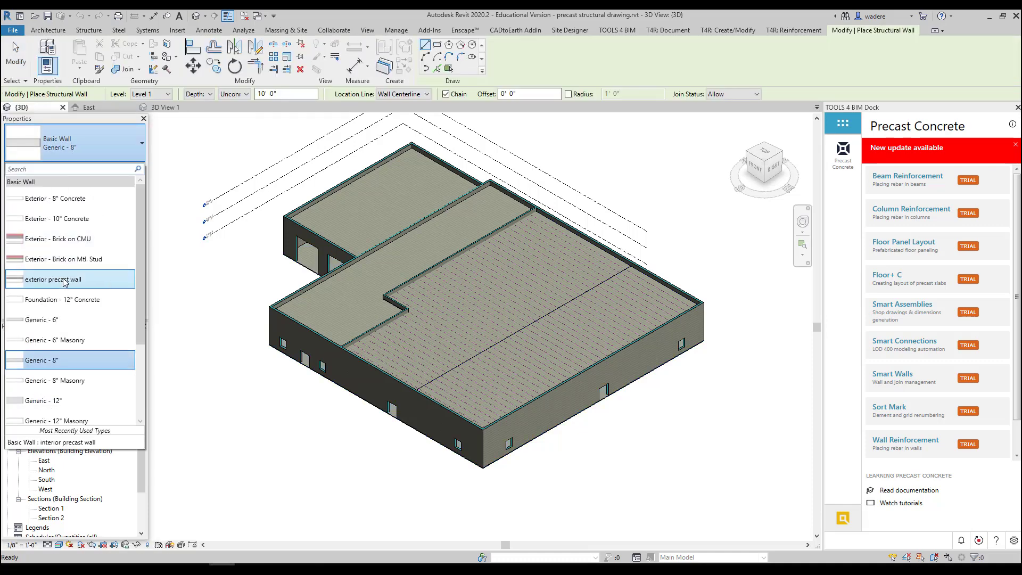
scroll(60, 326, down, 3)
scroll(59, 319, up, 2)
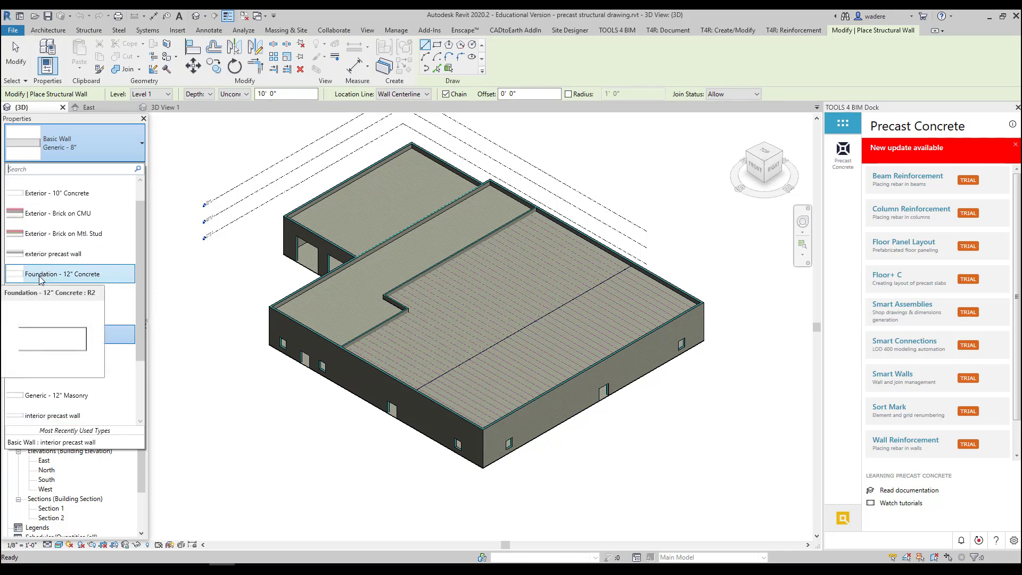
click(41, 274)
- Duplicate the type as Foundation - 14" Concrete and keep it as the current type
click(127, 168)
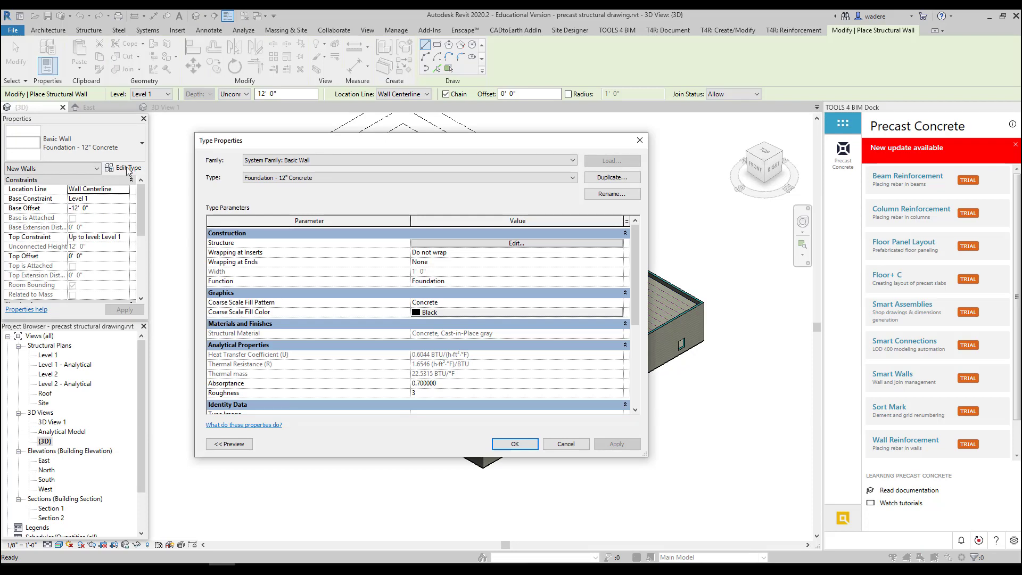
click(607, 177)
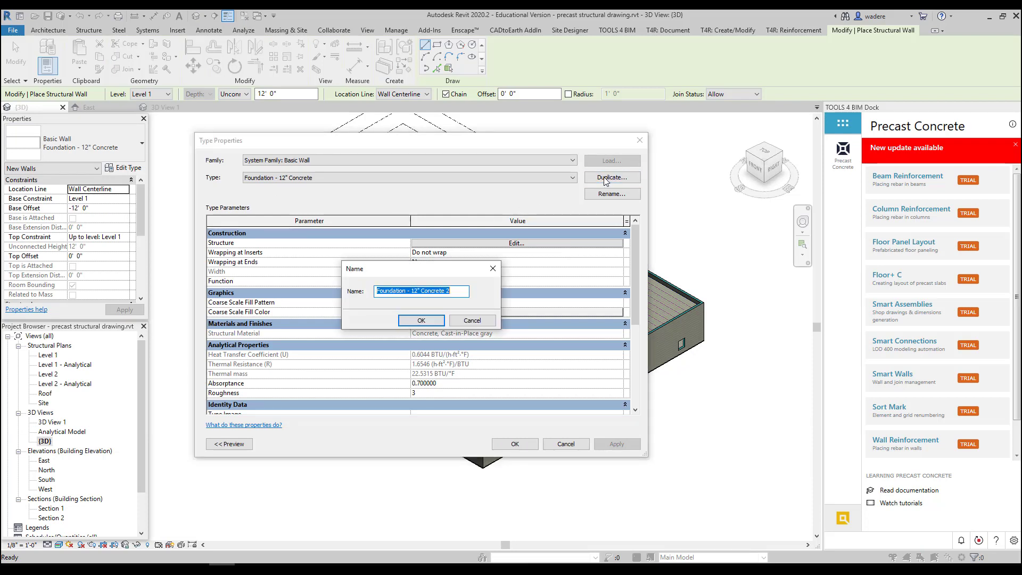
click(416, 292)
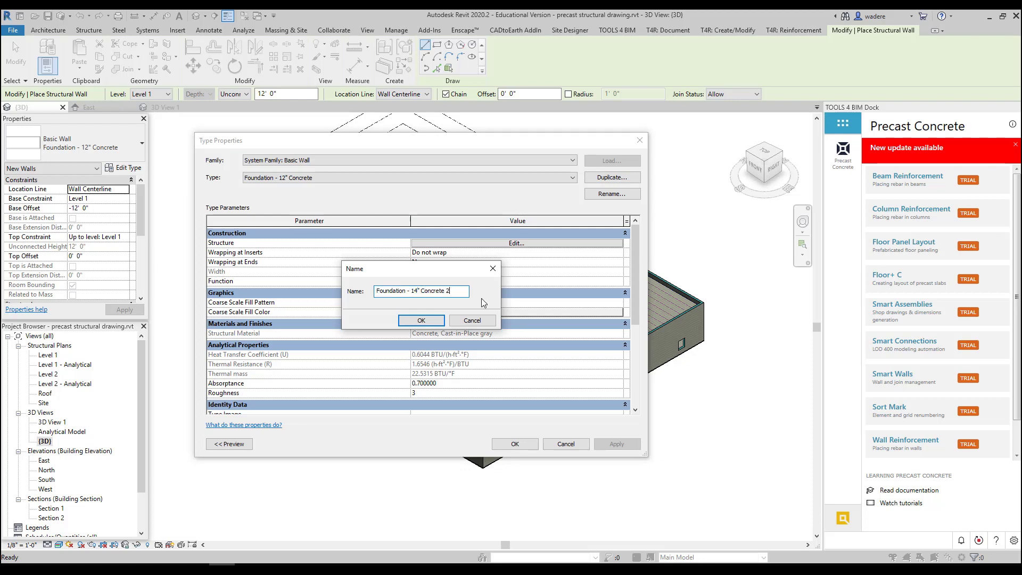
click(423, 319)
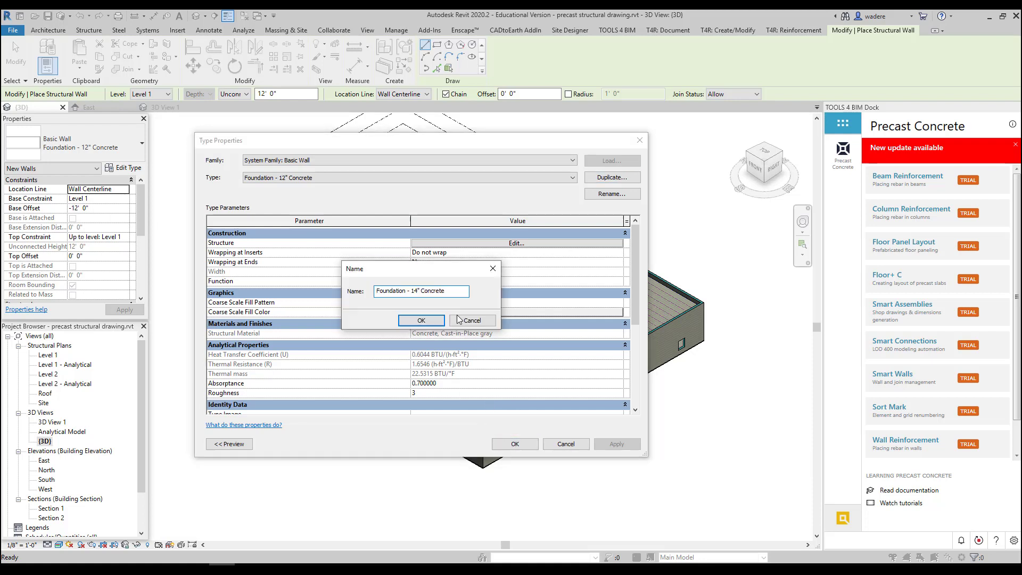
click(421, 320)
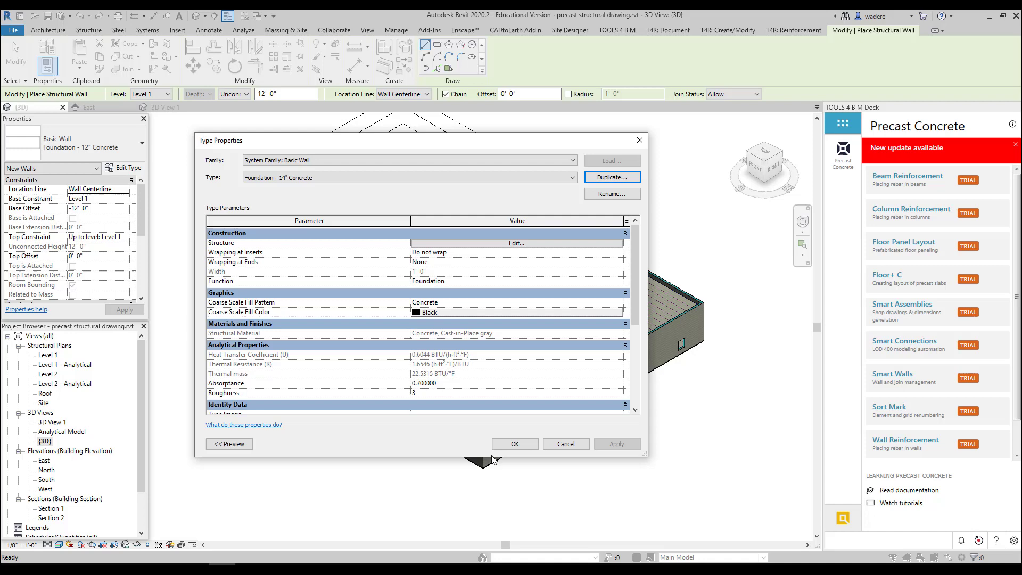
click(514, 445)
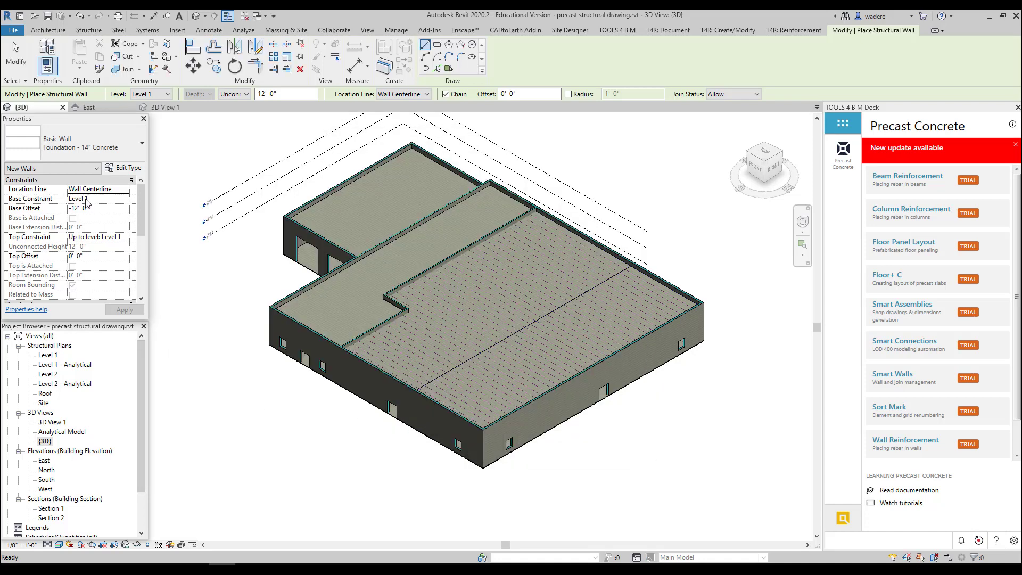
- Change the wall's Base Offset from -12' 0" to -3' 0", up to Level 1, and apply
click(88, 240)
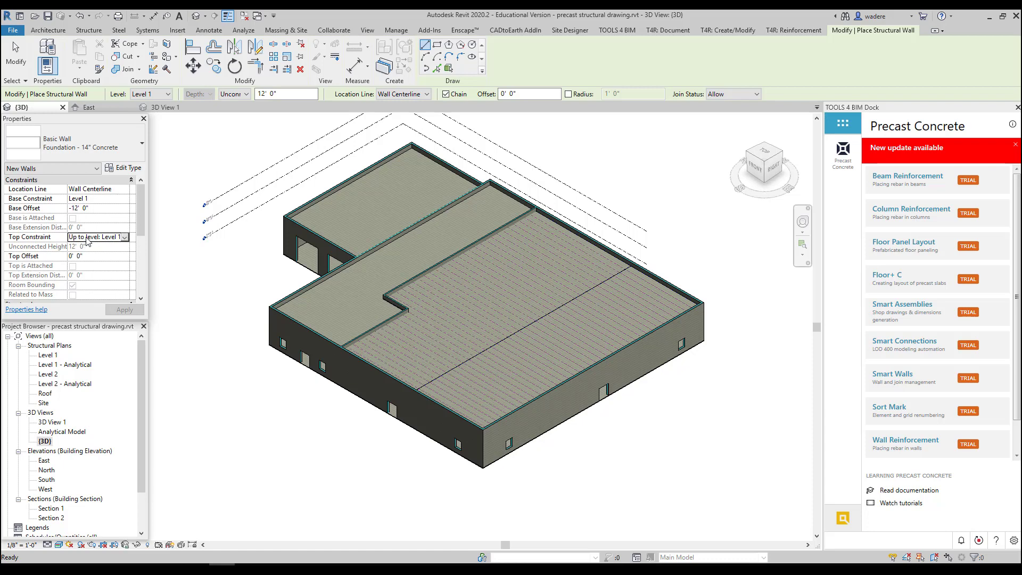
click(90, 208)
drag(85, 211, 59, 213)
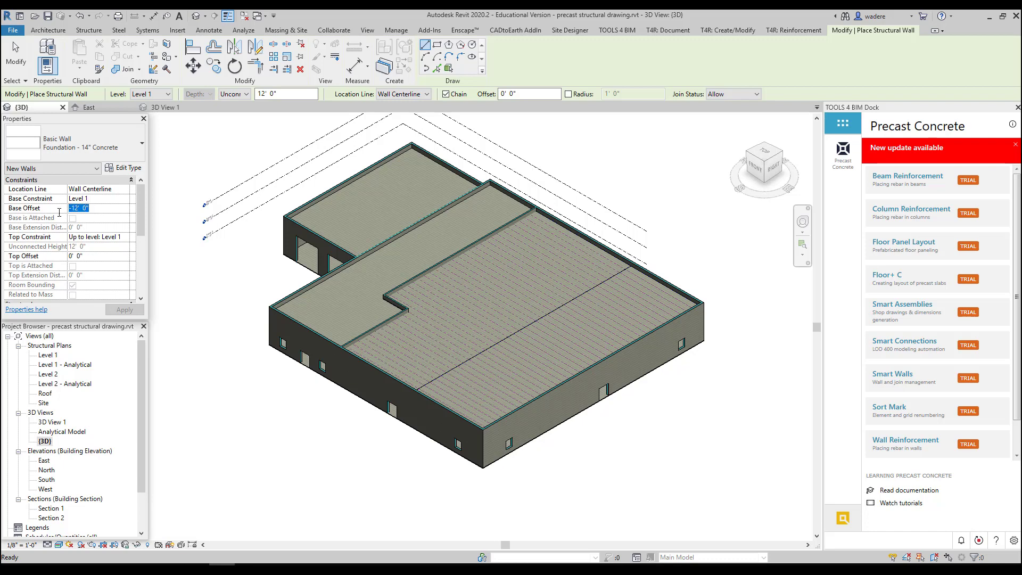
text(-3)
key(Return)
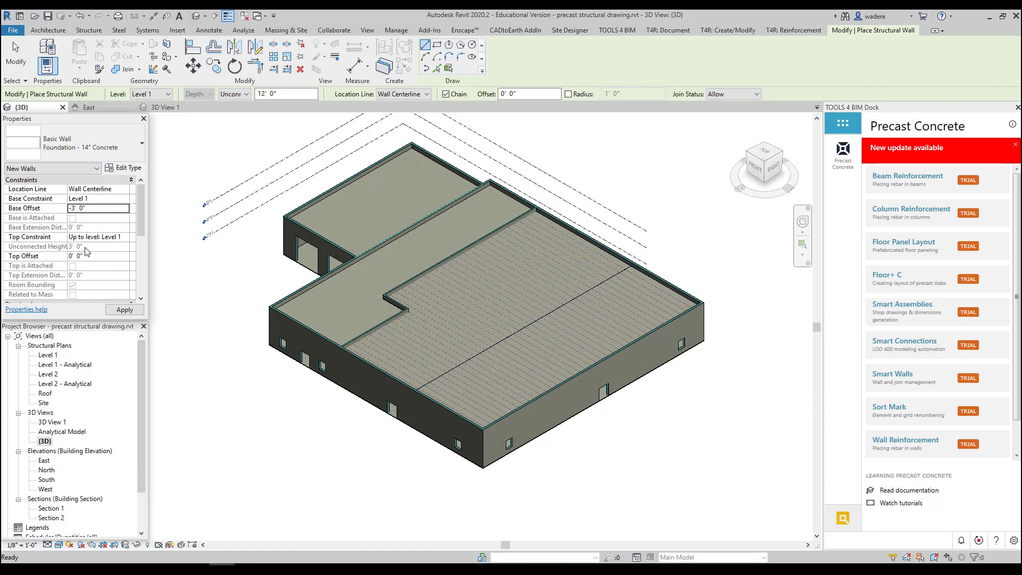
click(140, 310)
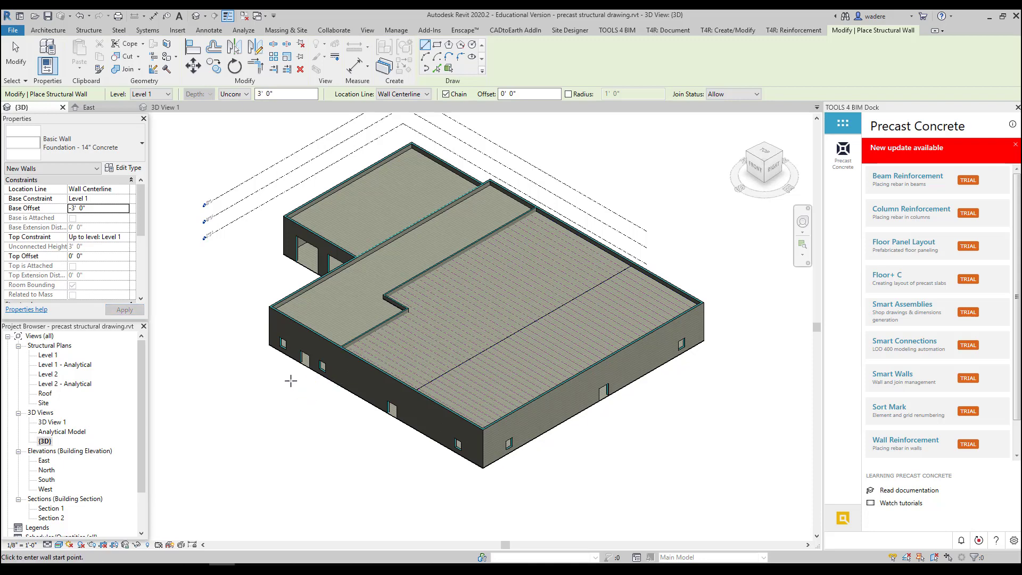
- In the Level 1 structural plan, start a structural wall with Location Line Finish Face: Exterior
double_click(47, 355)
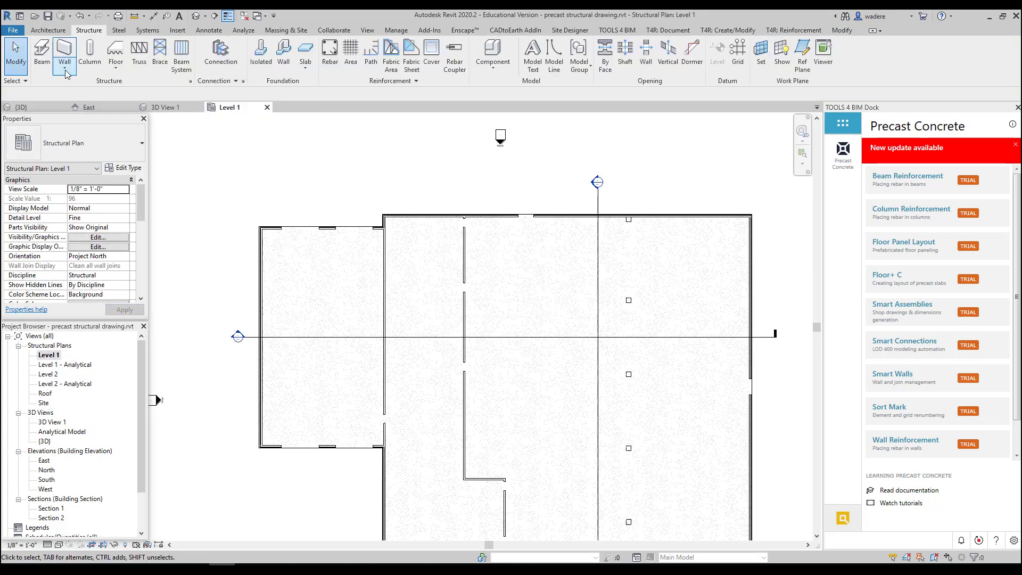
click(66, 74)
click(62, 90)
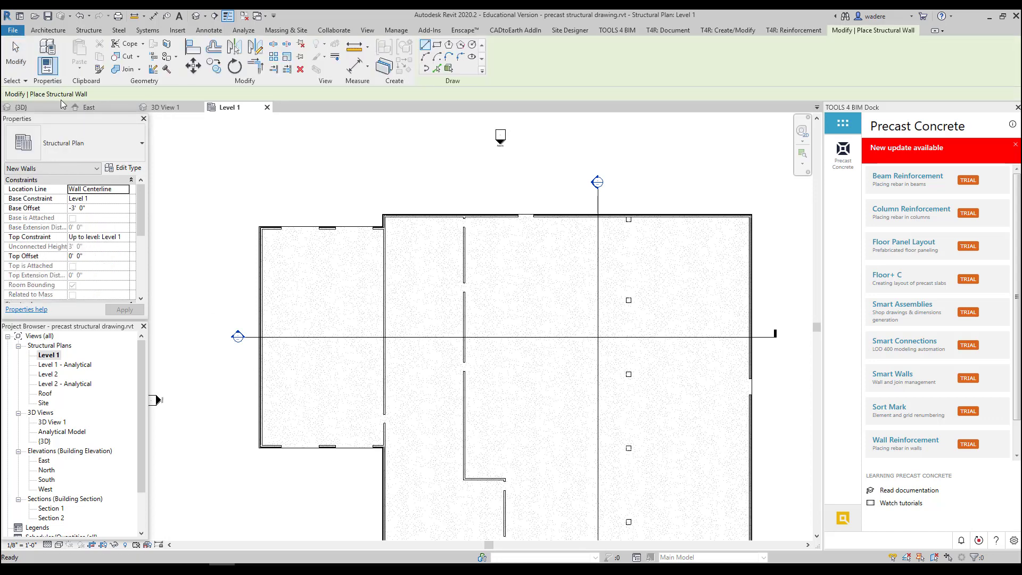
scroll(266, 229, up, 3)
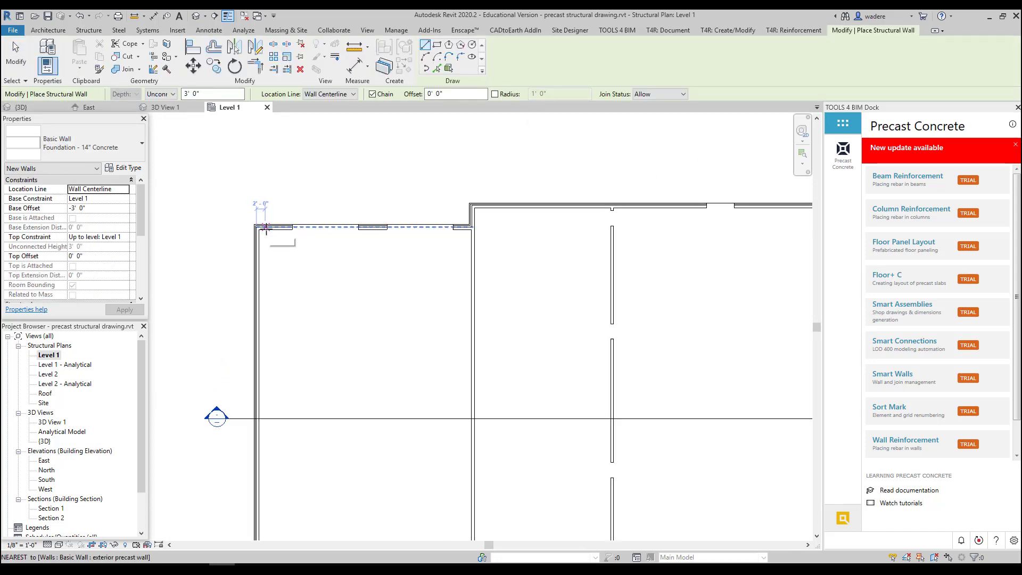
scroll(266, 229, up, 2)
click(338, 95)
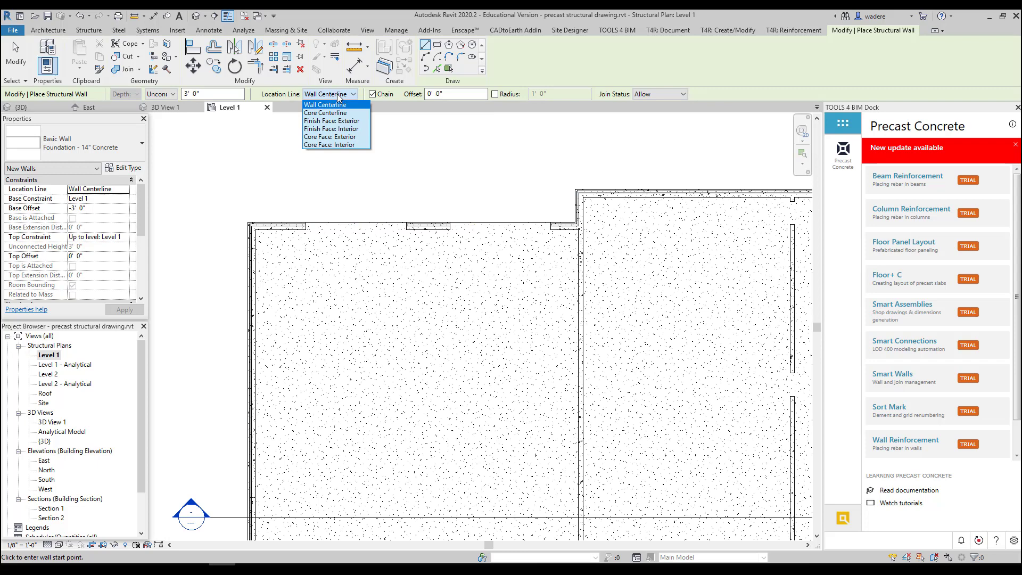
click(334, 121)
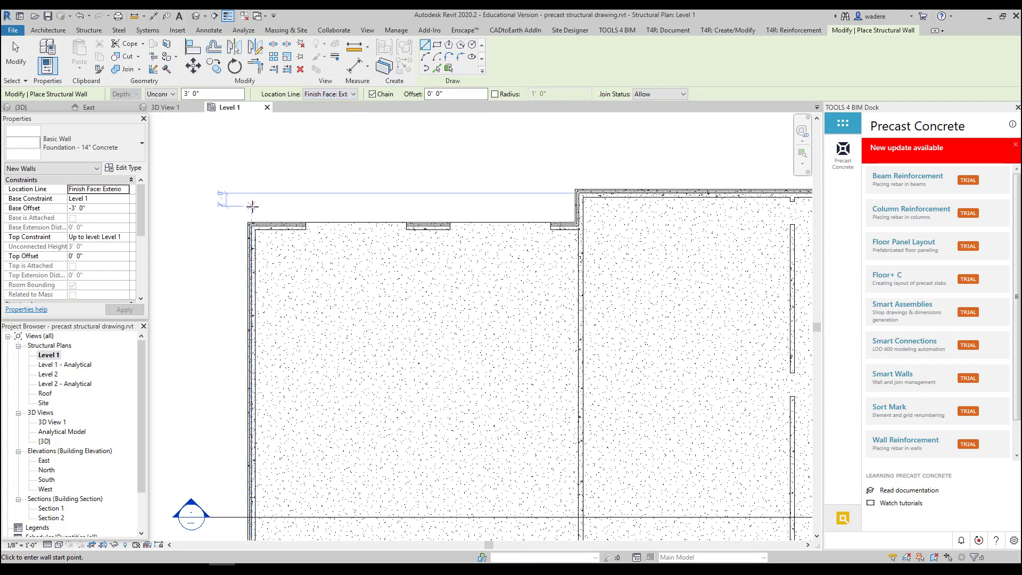
scroll(252, 207, up, 3)
- Draw the foundation walls along the top and right sides of the building perimeter
click(250, 218)
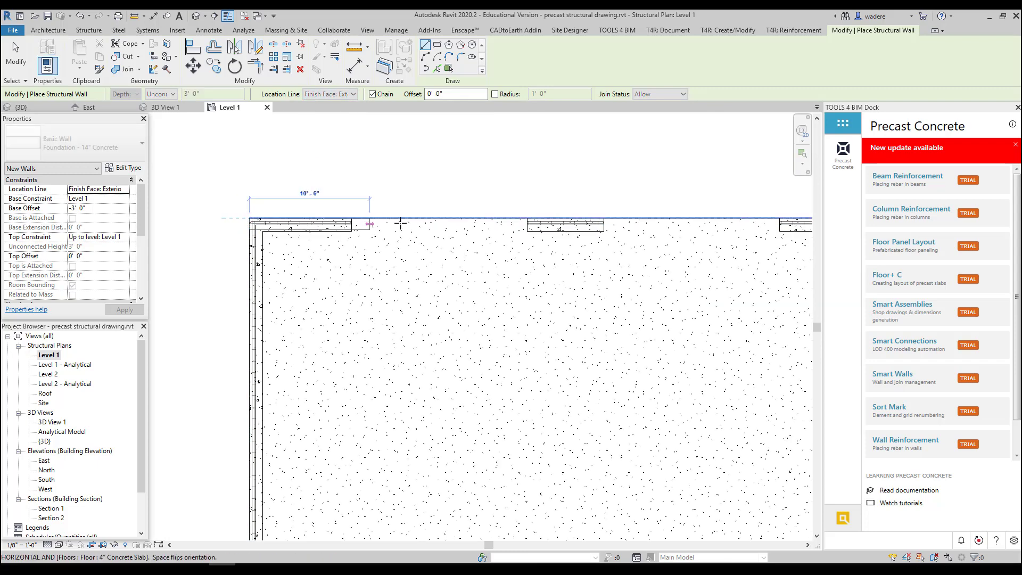
scroll(400, 224, down, 2)
scroll(183, 212, up, 2)
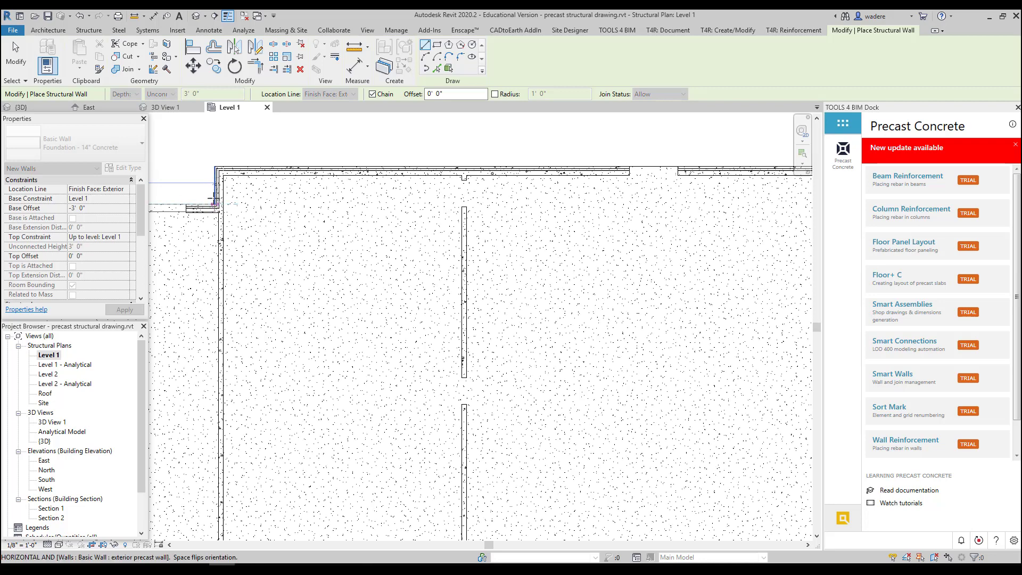
click(215, 203)
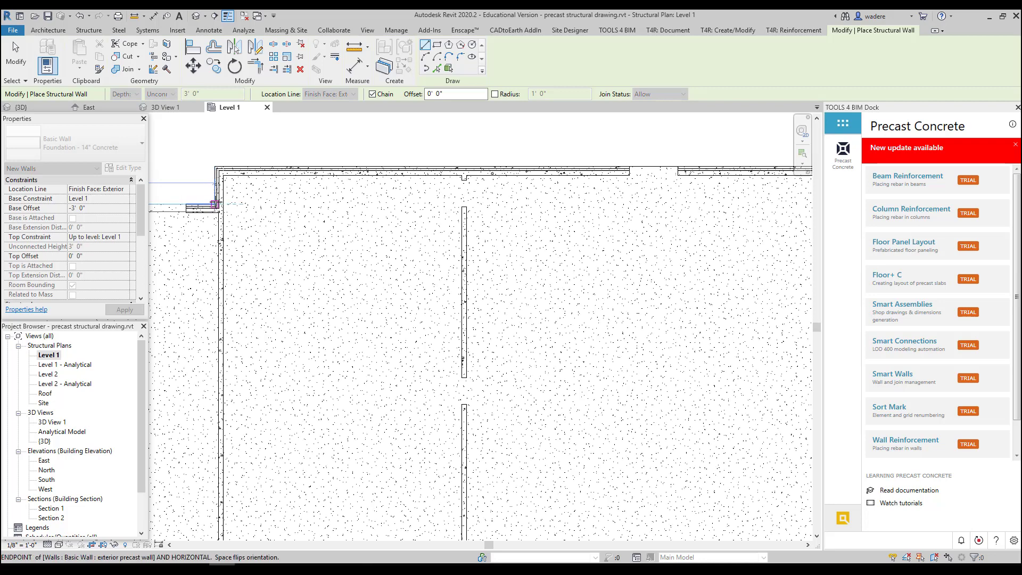
click(214, 166)
scroll(431, 189, down, 2)
scroll(650, 209, up, 3)
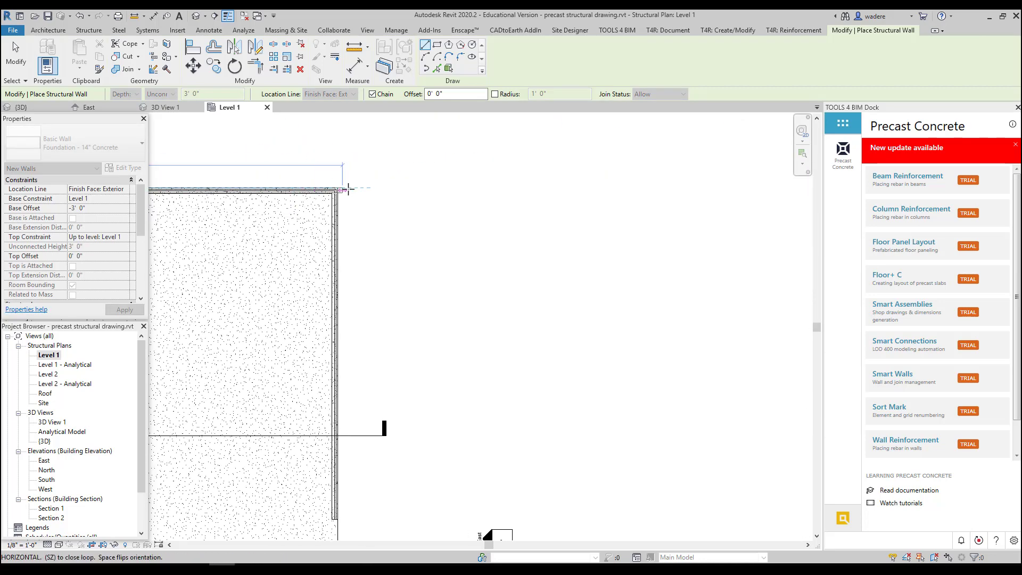
click(338, 188)
scroll(360, 474, down, 2)
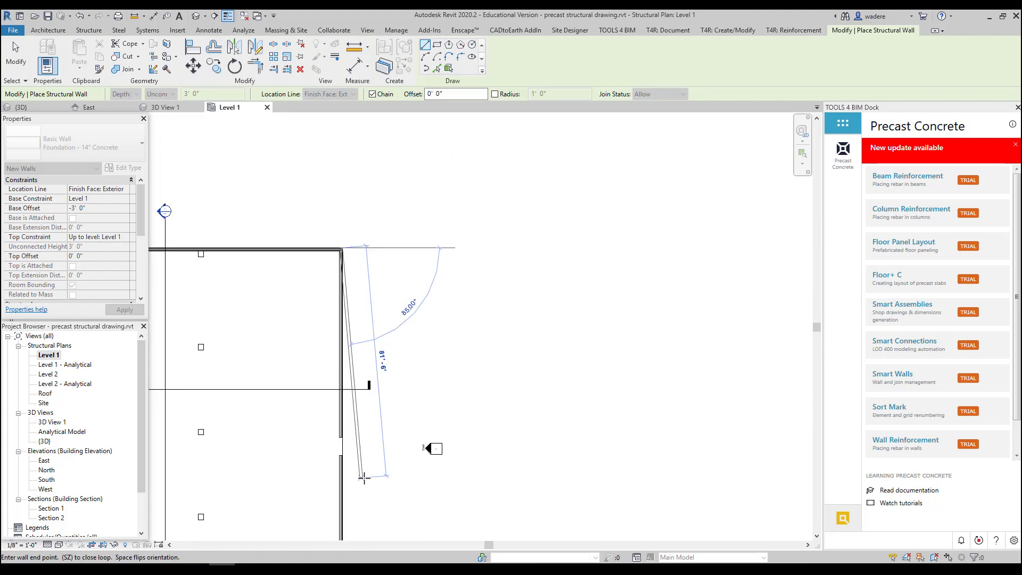
scroll(207, 346, up, 2)
scroll(474, 261, up, 1)
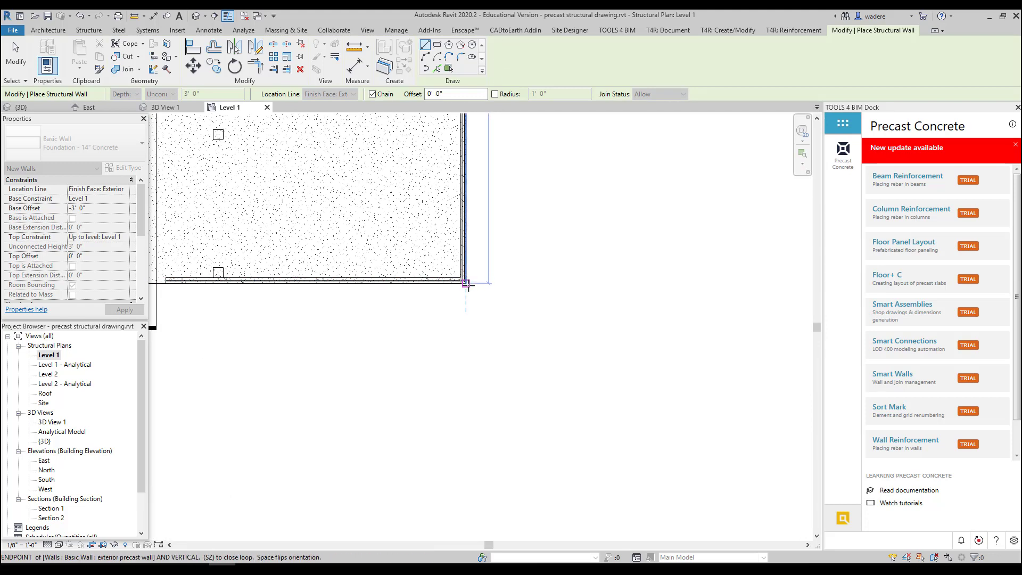
click(466, 283)
- Continue with the 60' and 50' bottom walls and close the perimeter at the top-left corner
scroll(266, 266, down, 2)
middle_drag(410, 258, 597, 273)
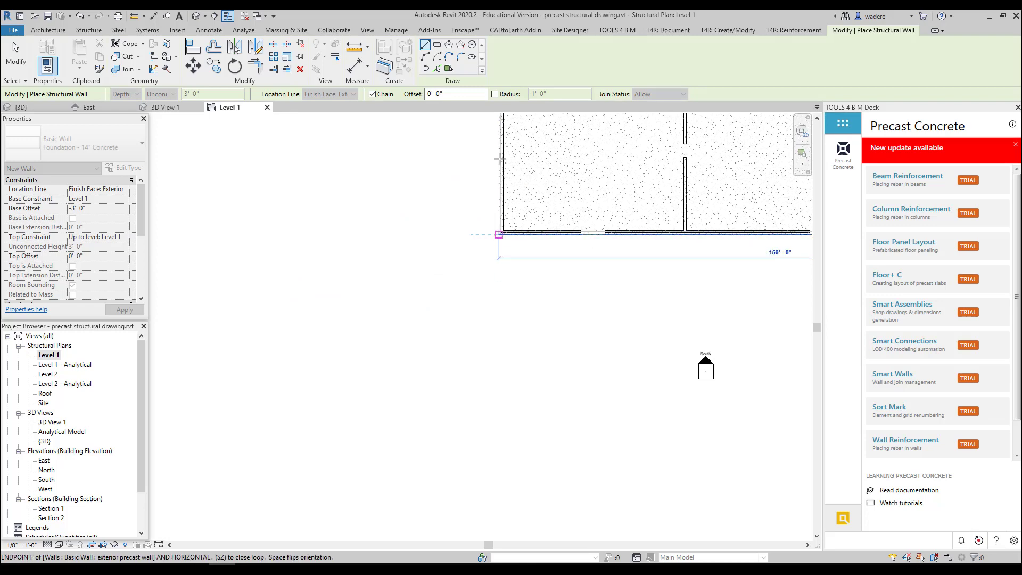
scroll(489, 189, down, 1)
middle_drag(489, 189, 461, 305)
scroll(463, 269, up, 2)
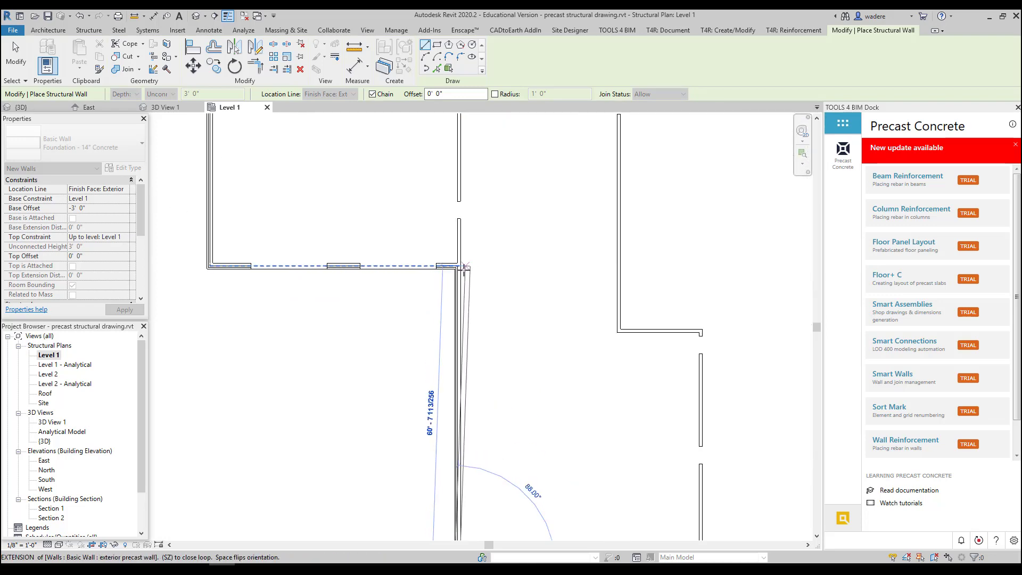
click(455, 269)
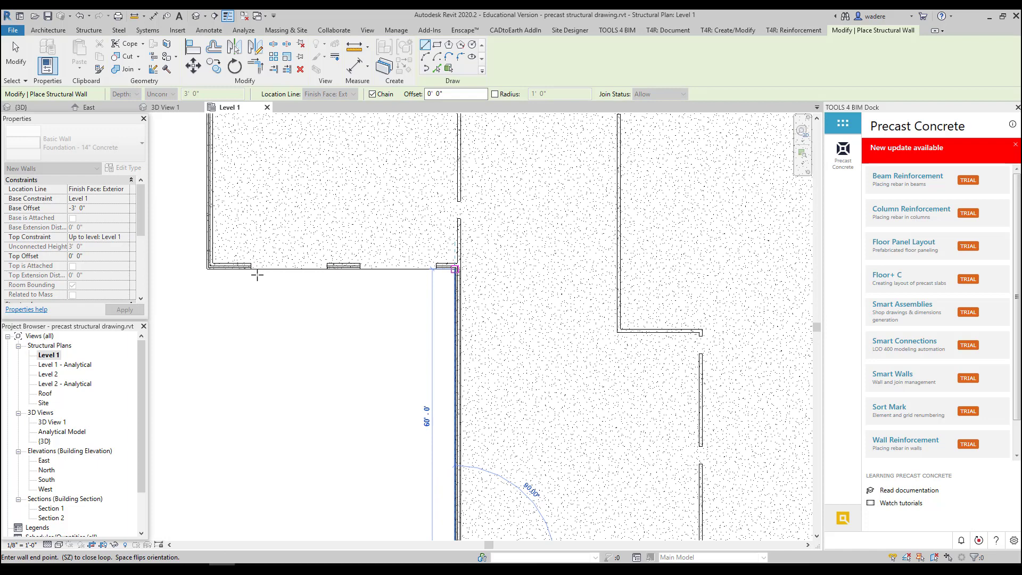
click(206, 269)
scroll(213, 213, down, 2)
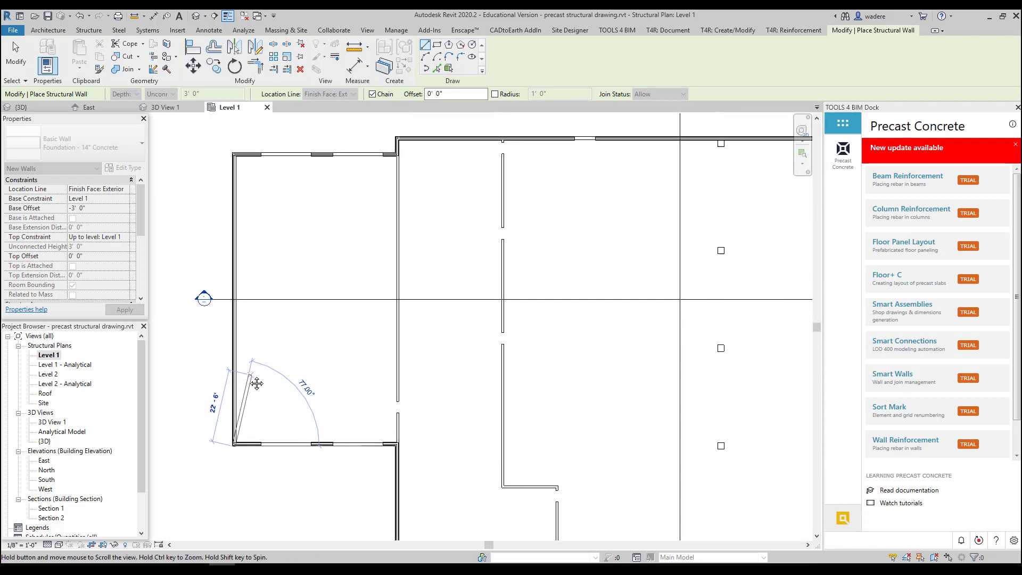
click(234, 150)
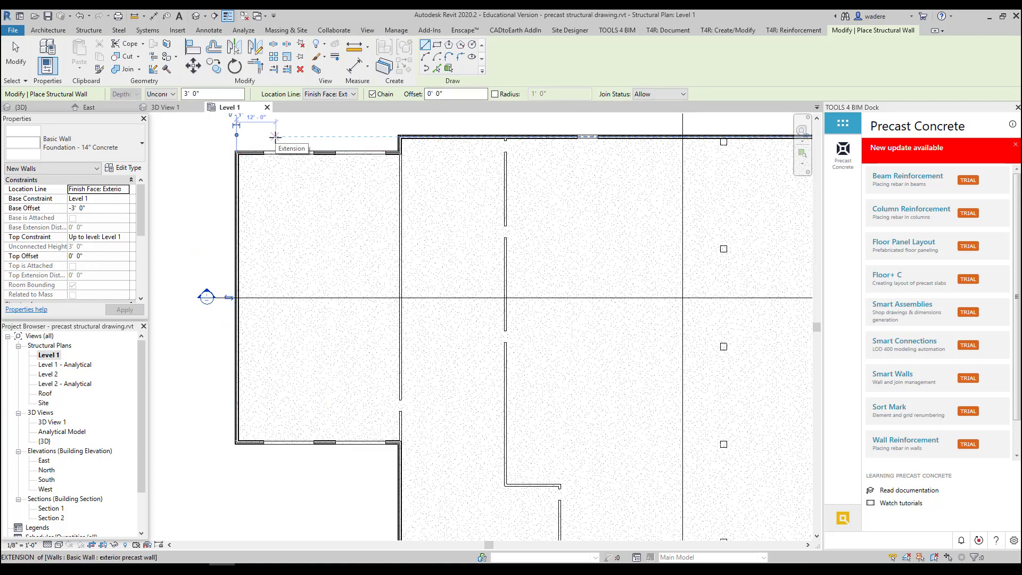
key(Escape)
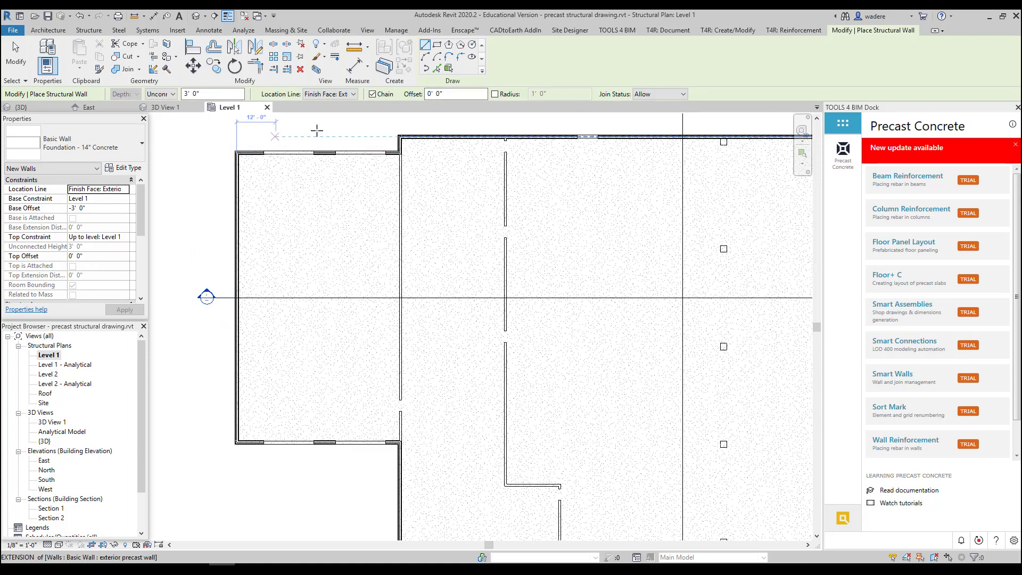
- Inspect the foundation wall at the building corner in the Default 3D View
click(367, 30)
click(333, 68)
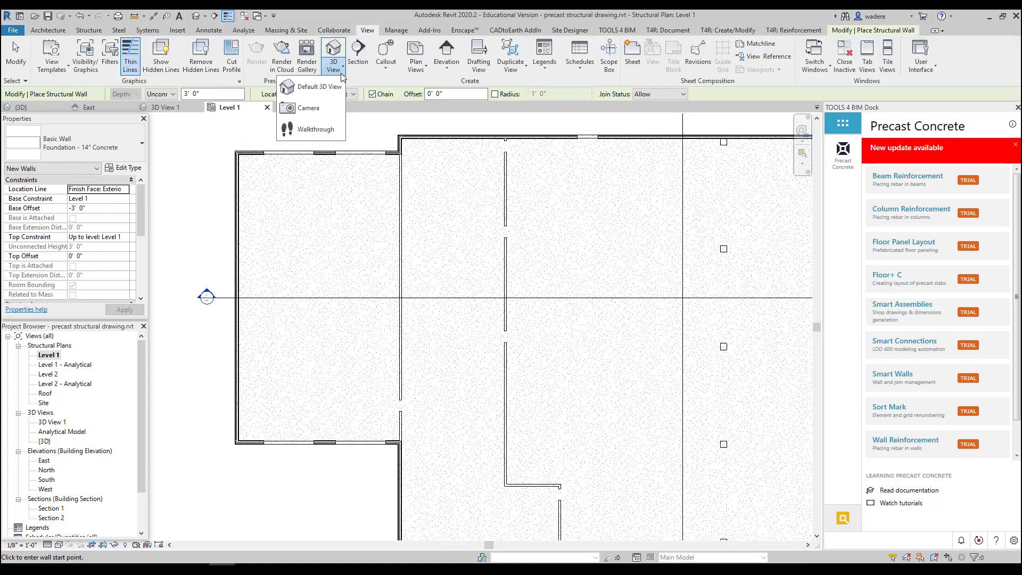
click(319, 87)
scroll(449, 525, up, 4)
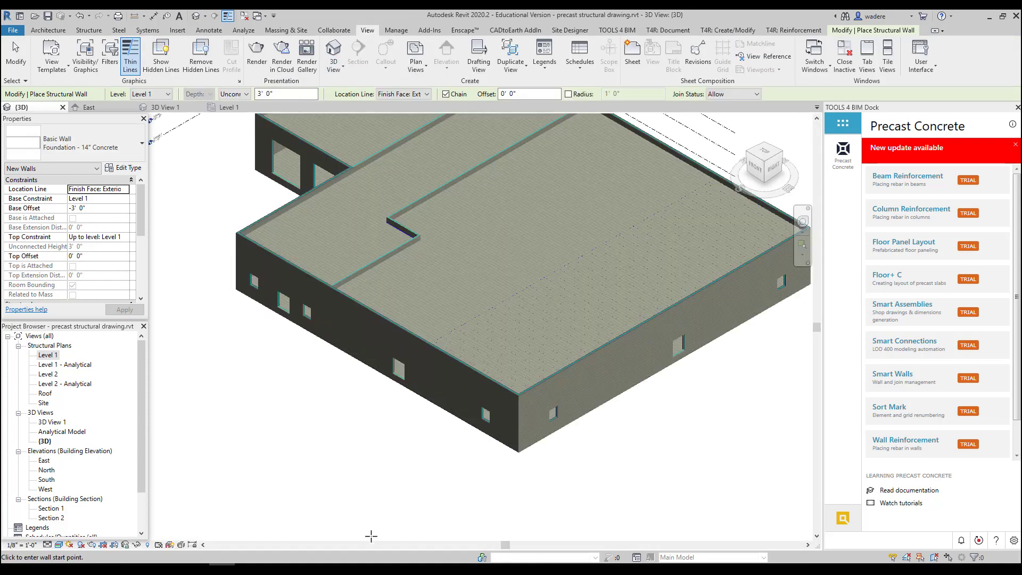
scroll(543, 440, up, 3)
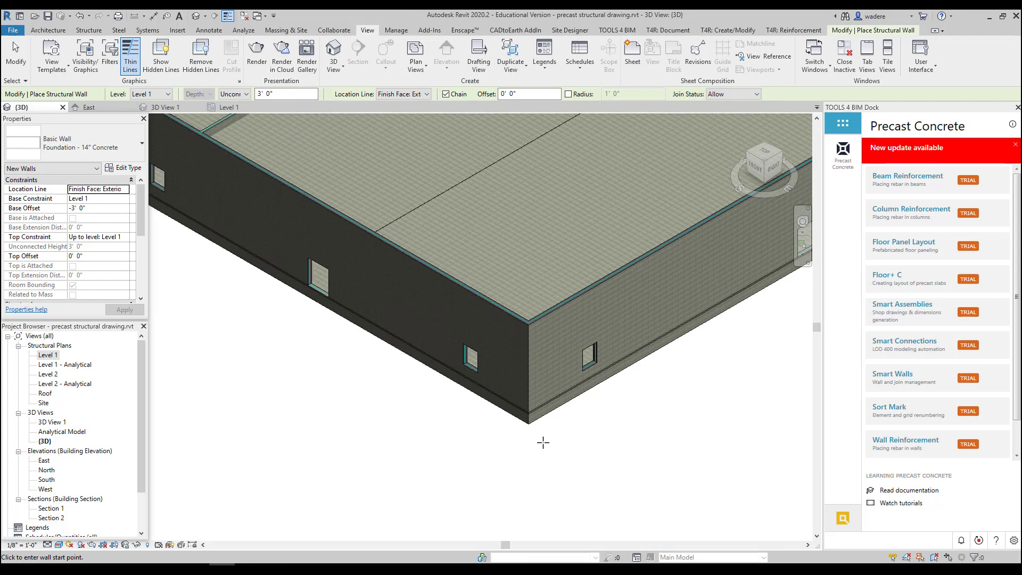
key(Escape)
click(541, 416)
scroll(542, 420, up, 5)
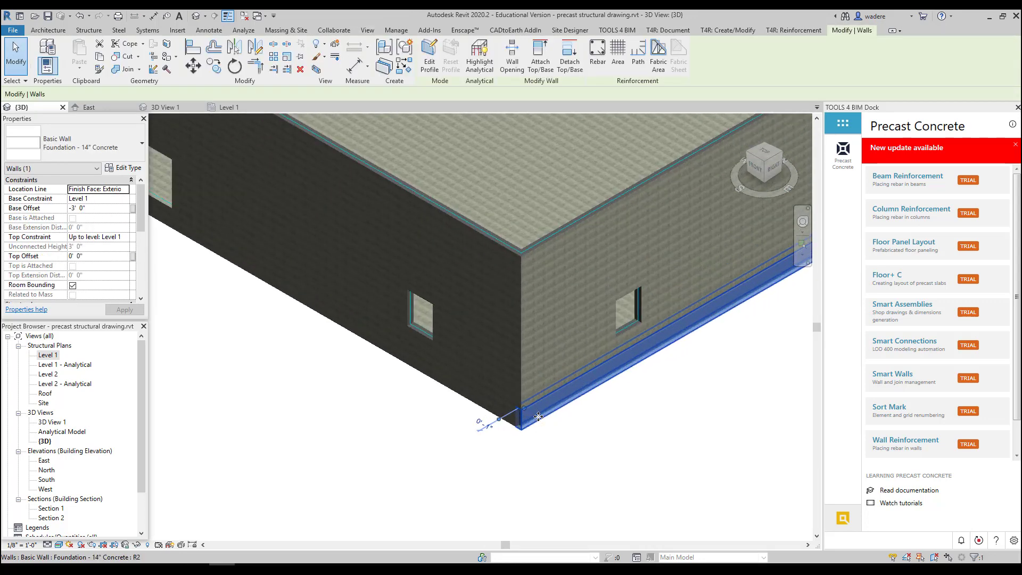
scroll(590, 439, up, 3)
click(570, 445)
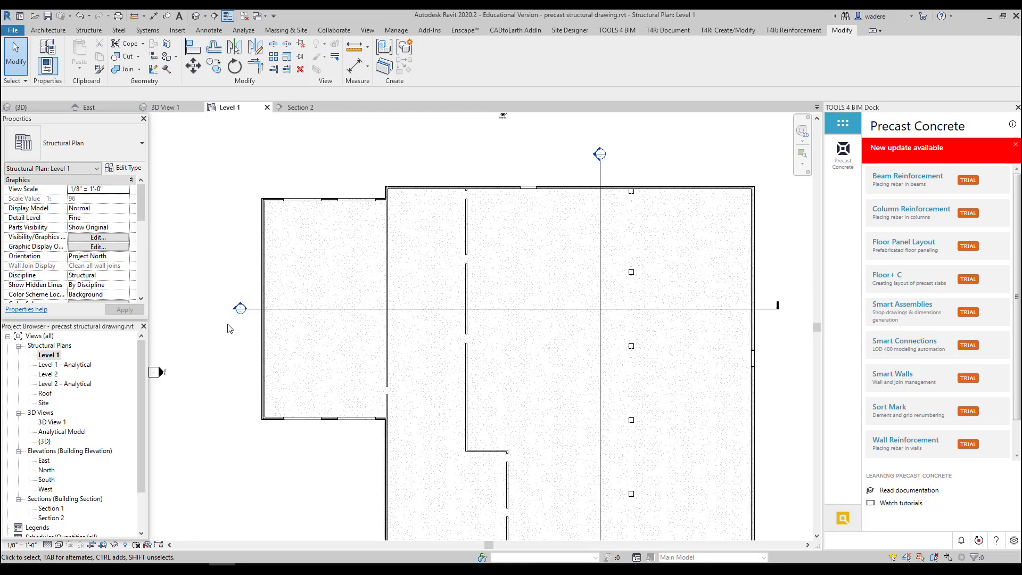
scroll(239, 303, up, 3)
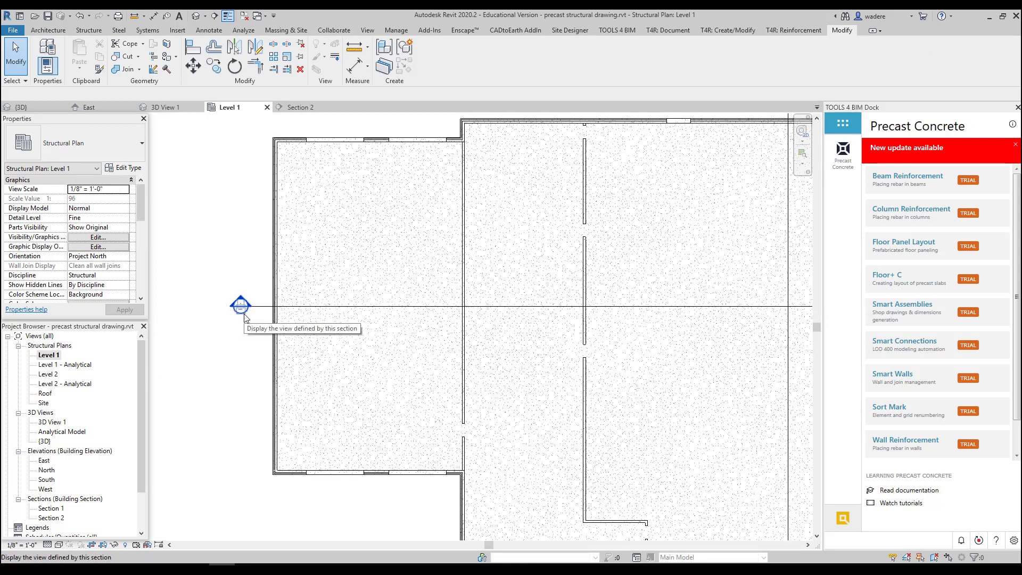
- Check the foundation wall in Section 2, then return to the Level 1 plan
double_click(243, 294)
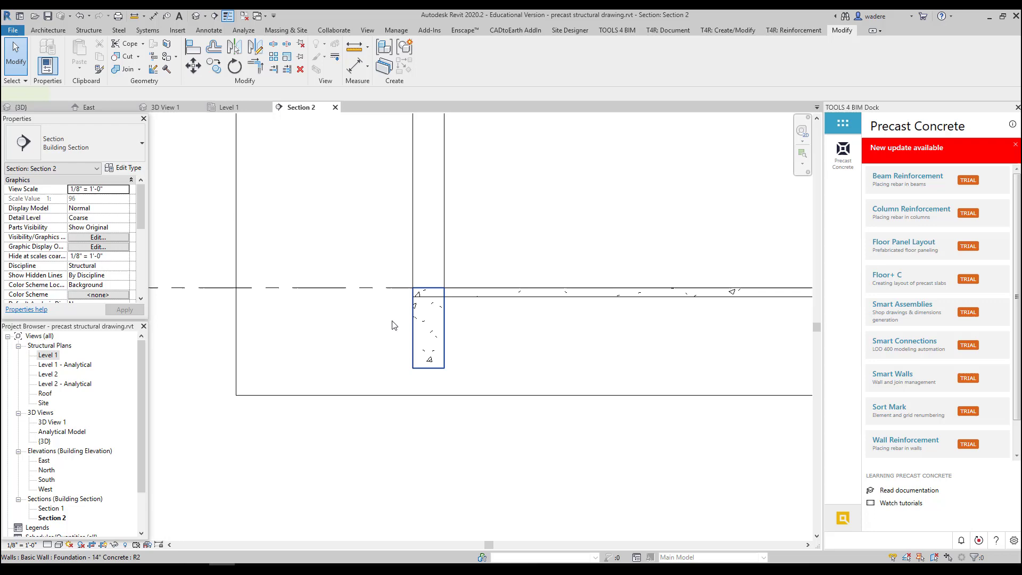
click(424, 322)
double_click(48, 355)
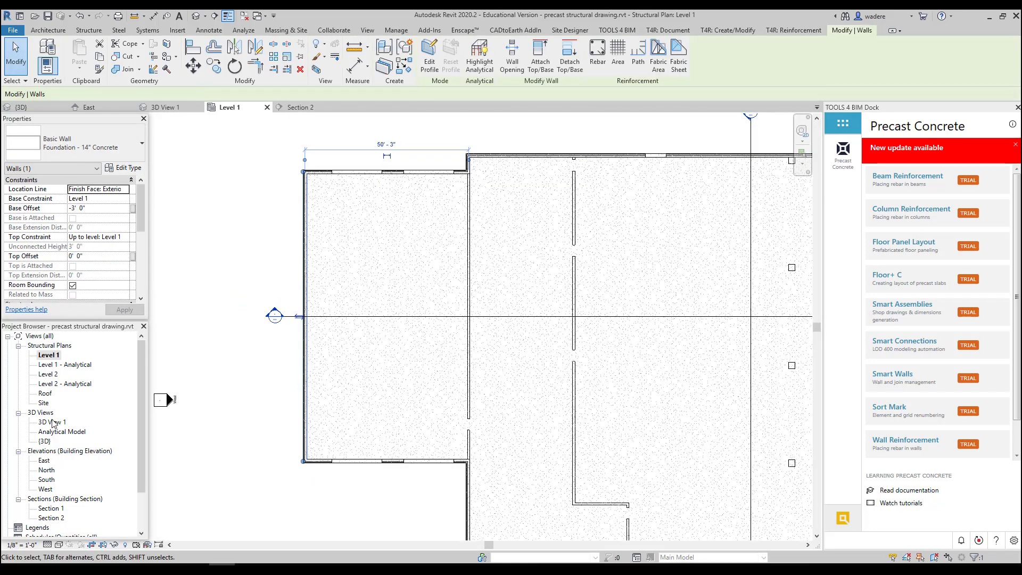
- Open the {3D} view and launch the Split Wall Menu from Smart Walls > Split Walls
double_click(44, 441)
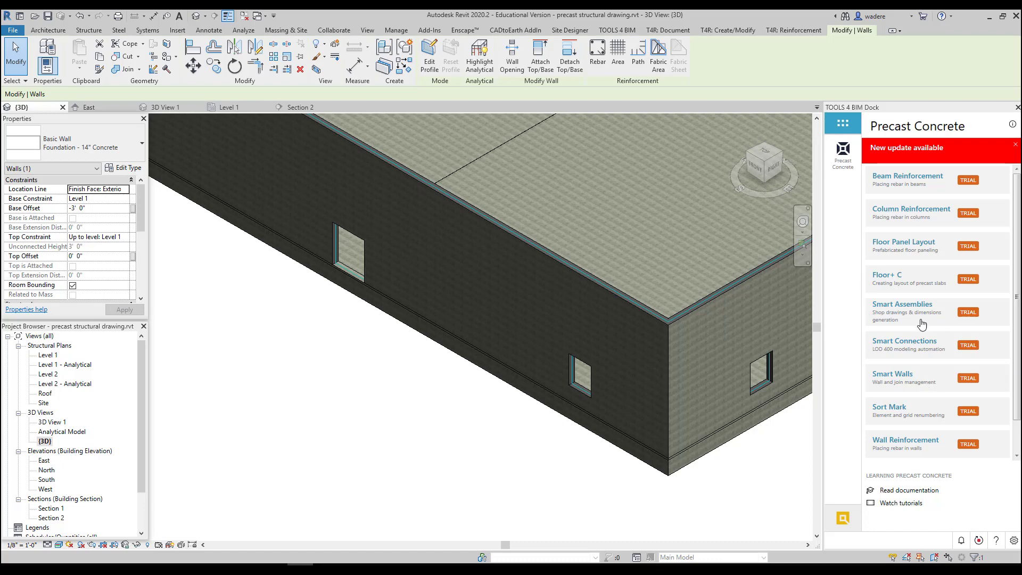
click(896, 377)
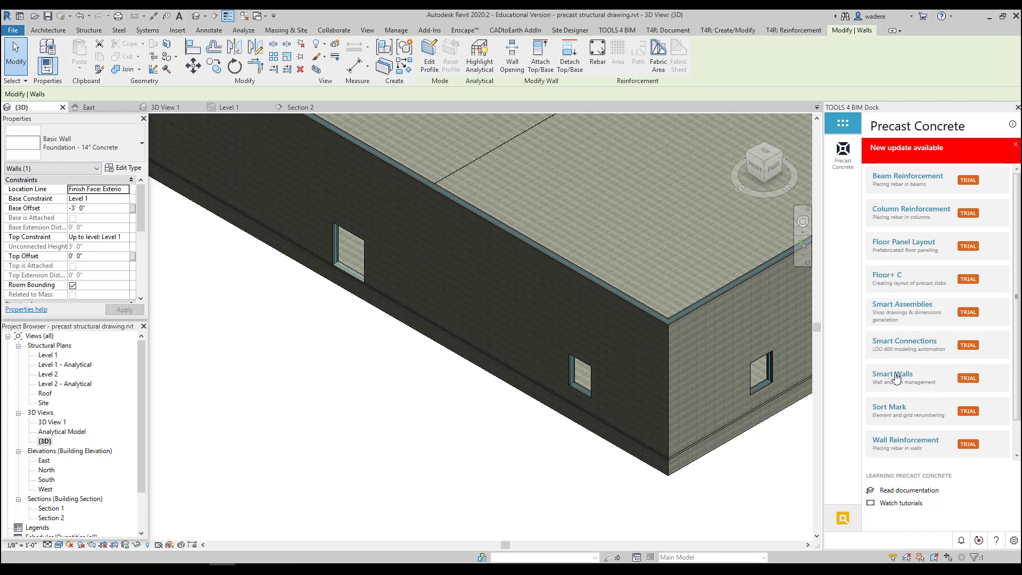
scroll(895, 377, down, 1)
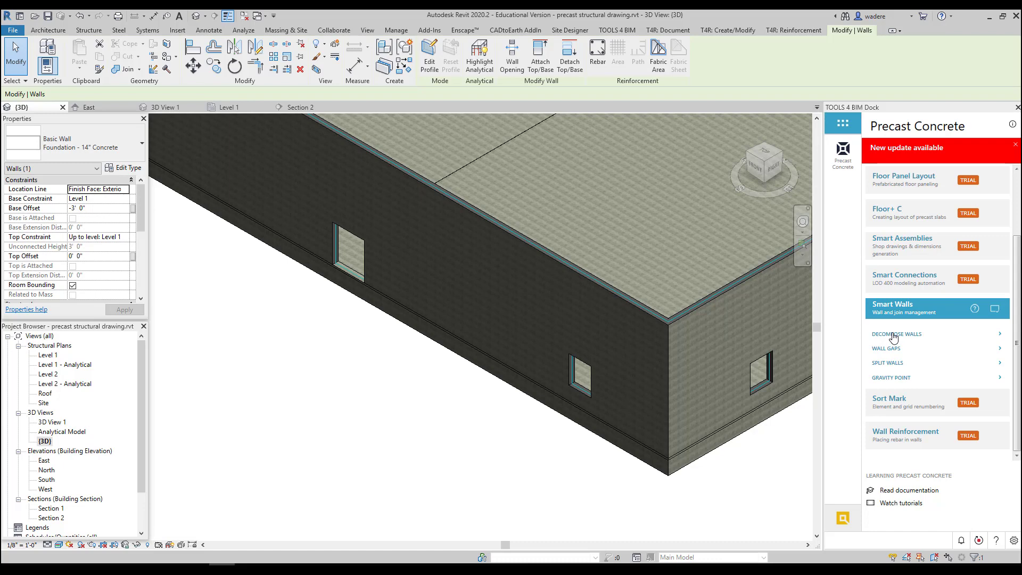
click(894, 364)
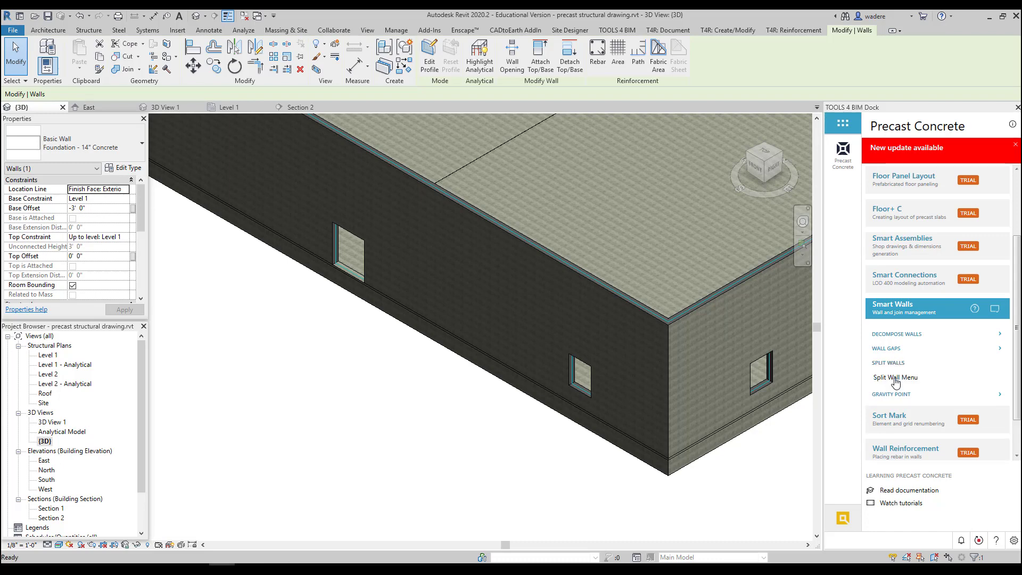
click(895, 379)
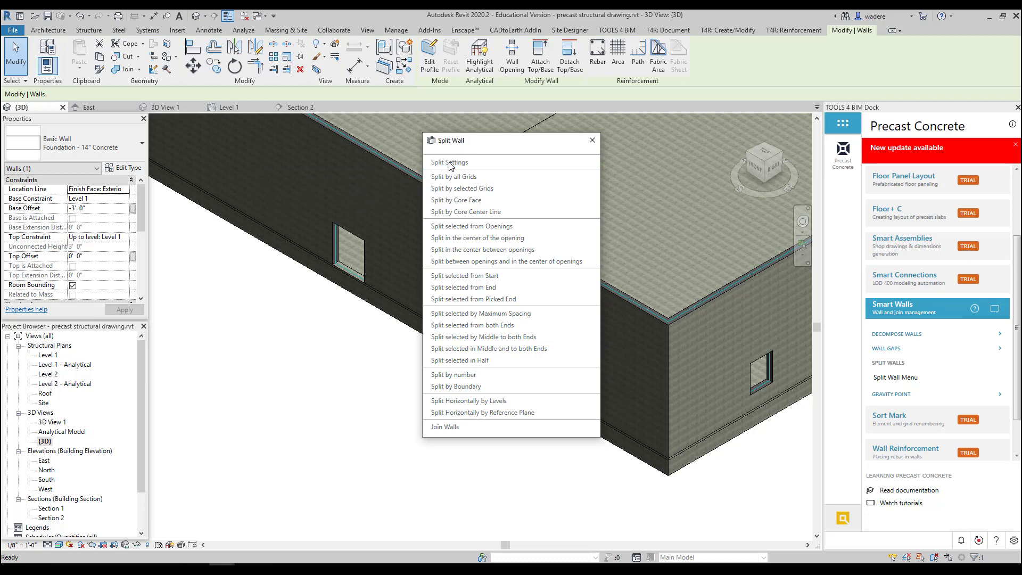
click(449, 163)
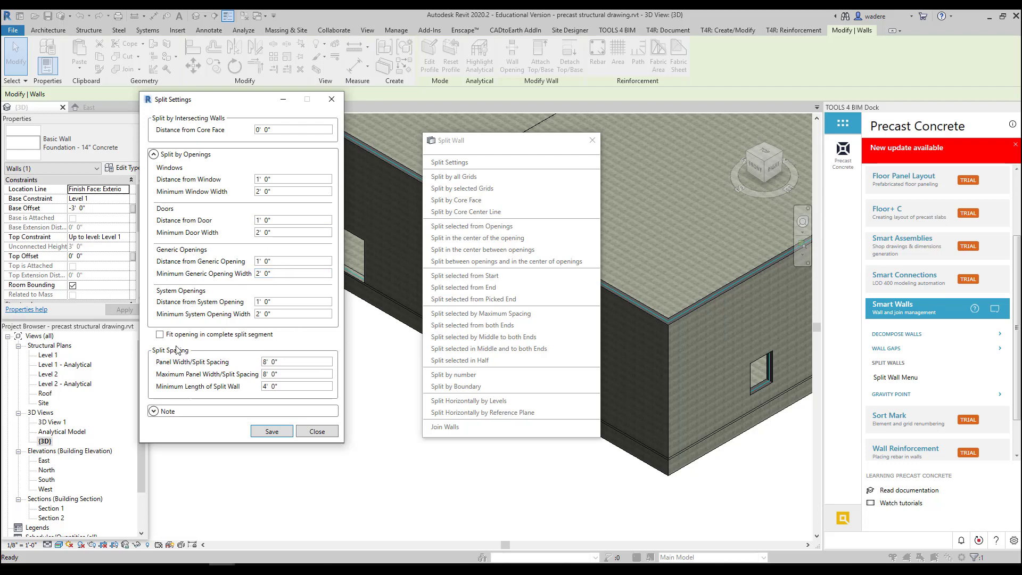
click(316, 433)
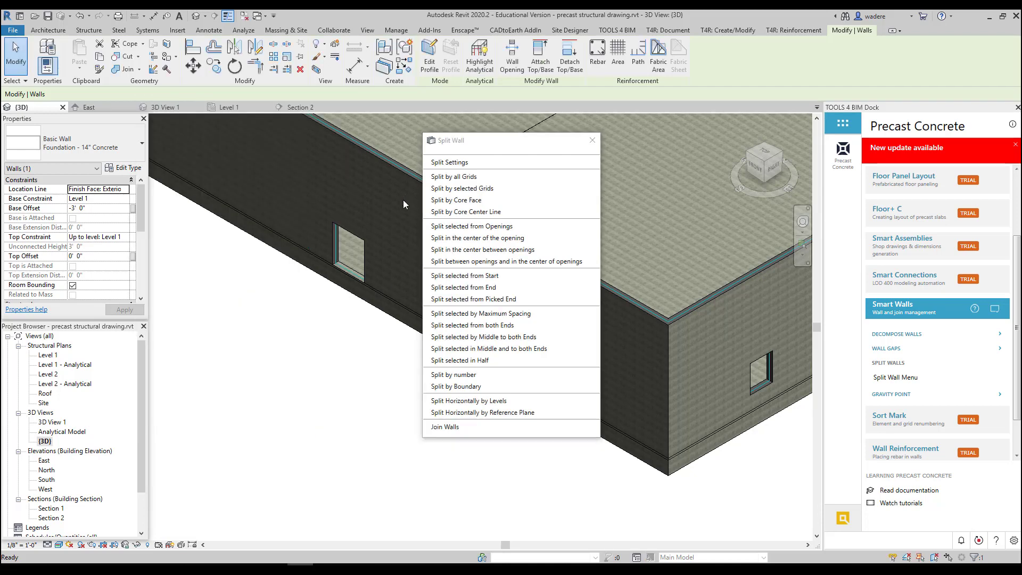
- Split the dark exterior precast wall into panels at maximum spacing
scroll(379, 244, down, 3)
scroll(347, 308, up, 2)
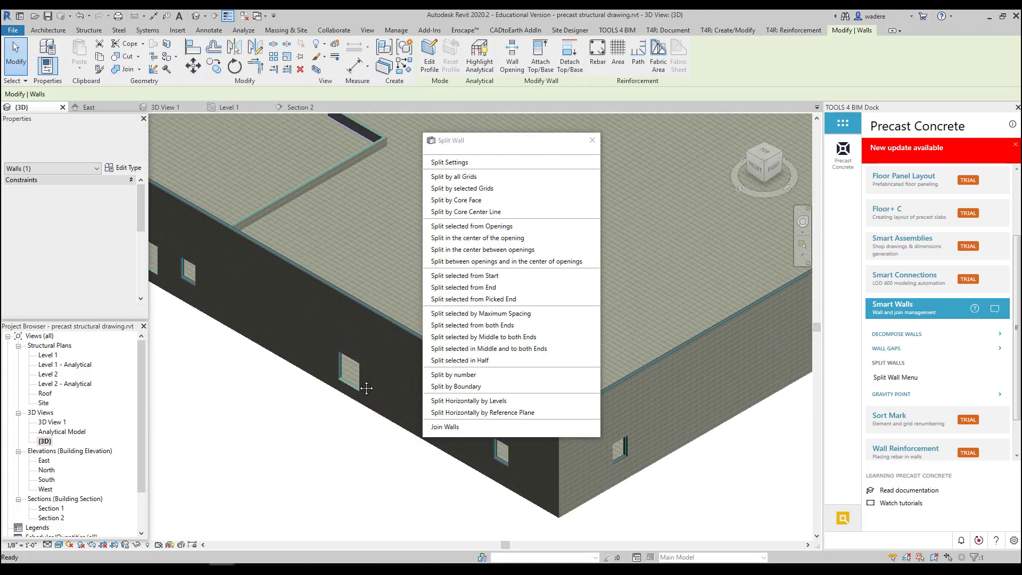
click(351, 303)
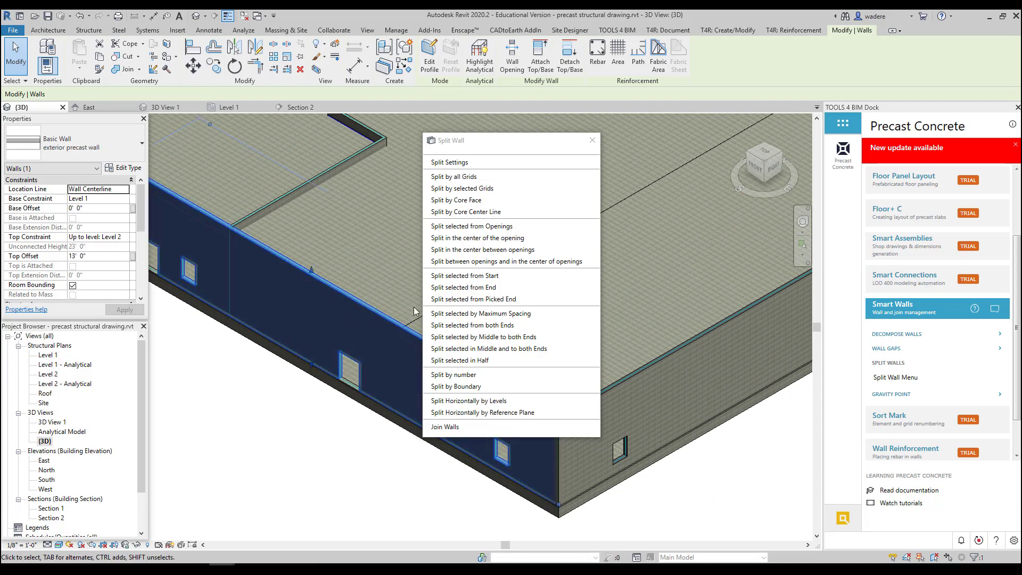
click(474, 314)
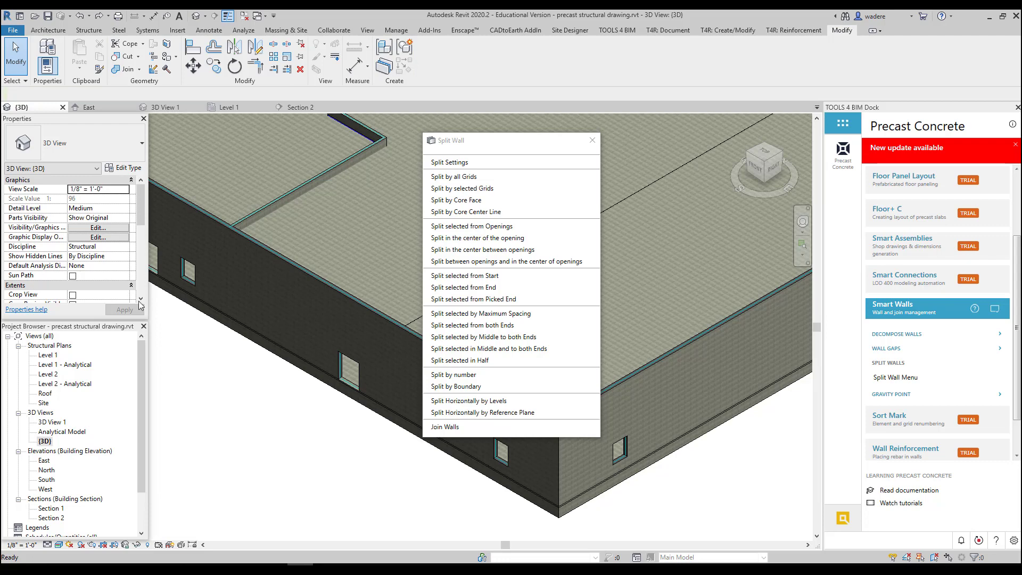
- Zoom in to check the new joints and expand the Wall Gaps commands
scroll(299, 363, up, 5)
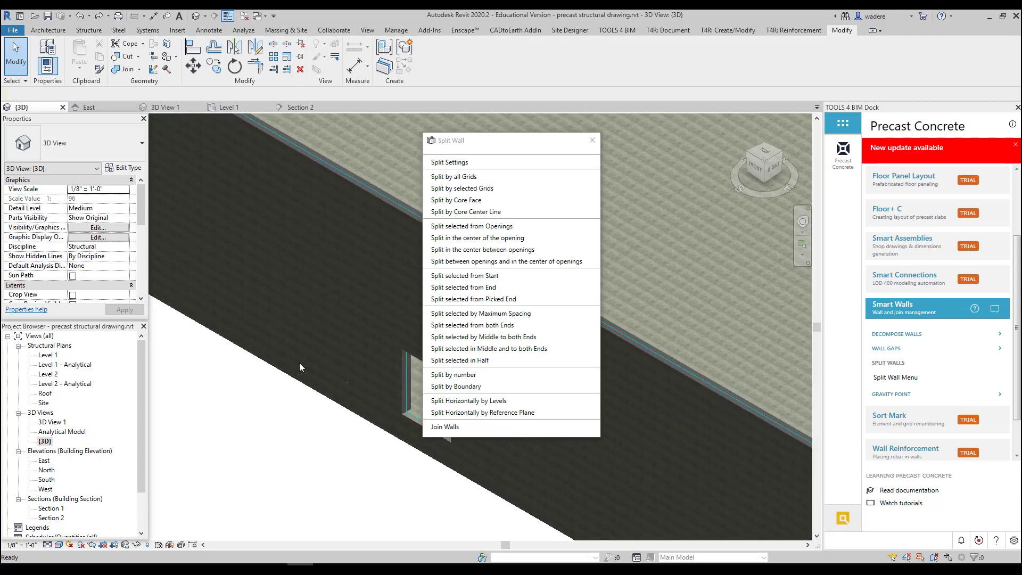
scroll(299, 362, down, 5)
scroll(283, 350, up, 3)
scroll(257, 319, up, 3)
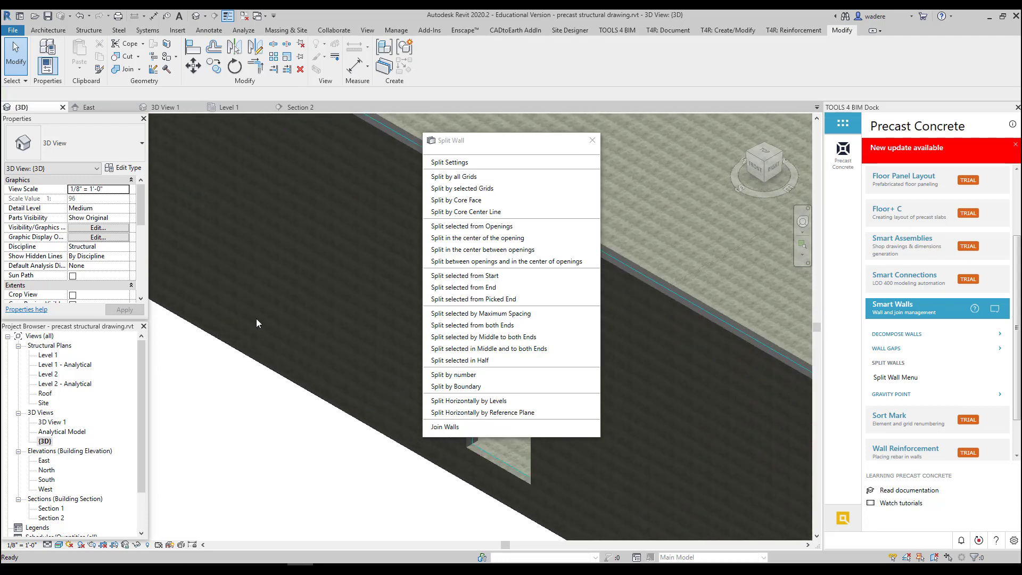
scroll(260, 325, up, 3)
scroll(273, 335, up, 2)
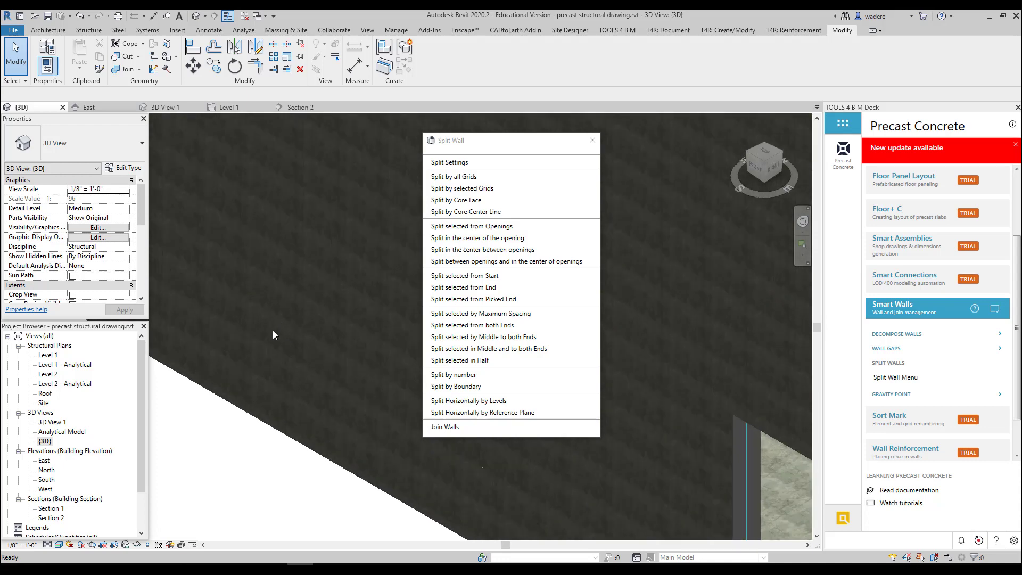
scroll(282, 339, up, 2)
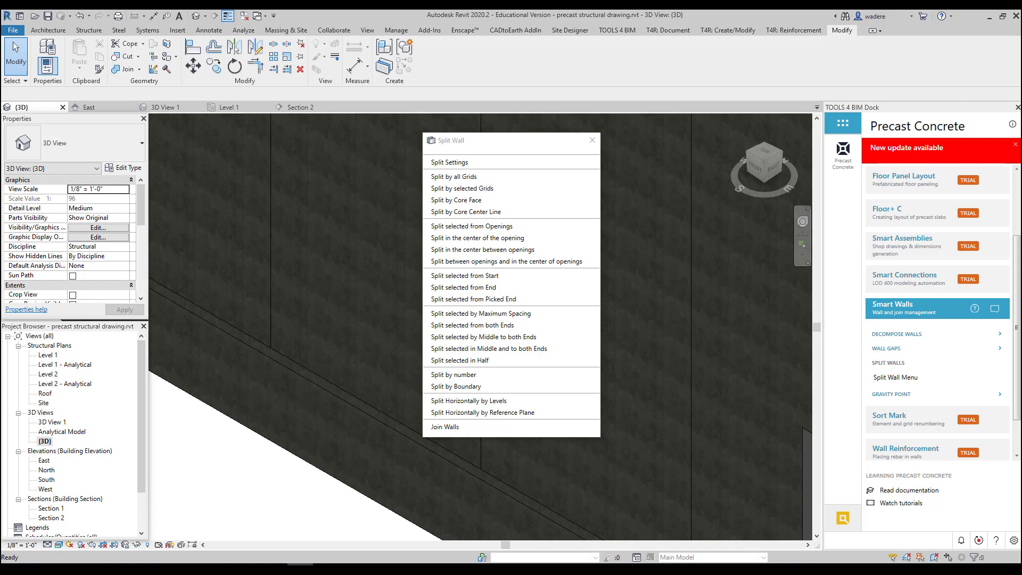
click(888, 348)
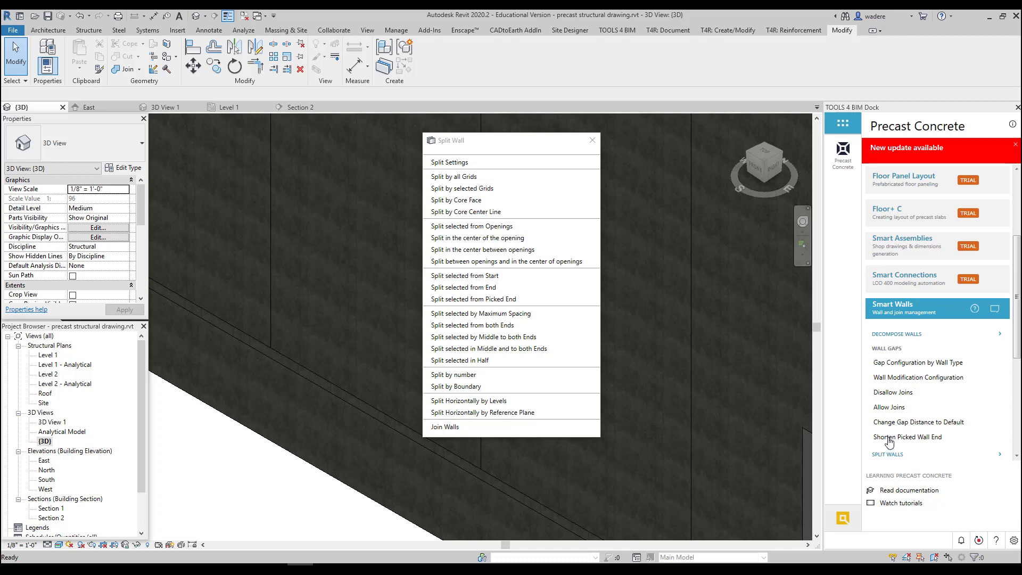
- Set a 0' 3/4" structural gap distance for the exterior precast wall type and confirm
click(903, 367)
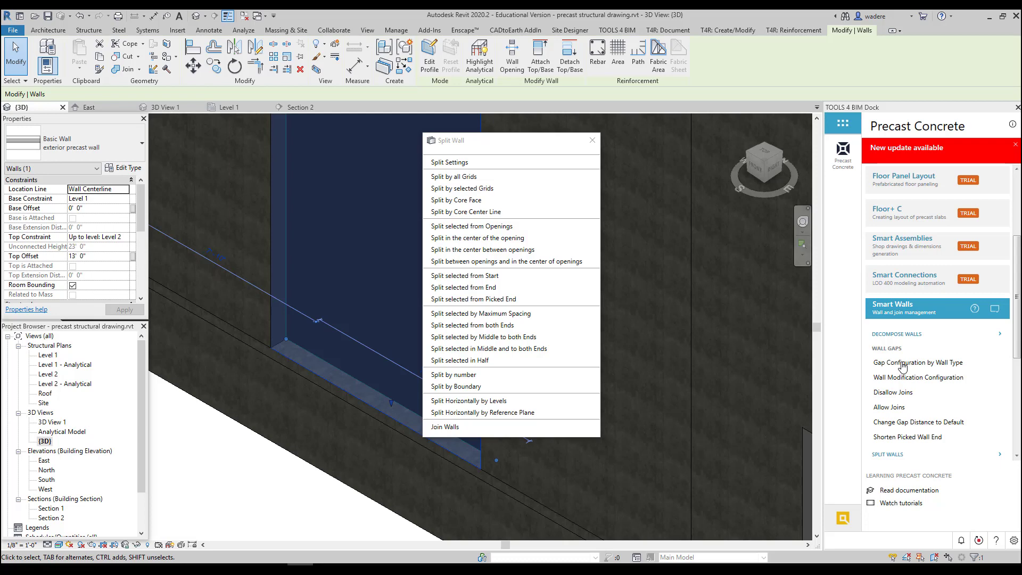
scroll(903, 367, down, 1)
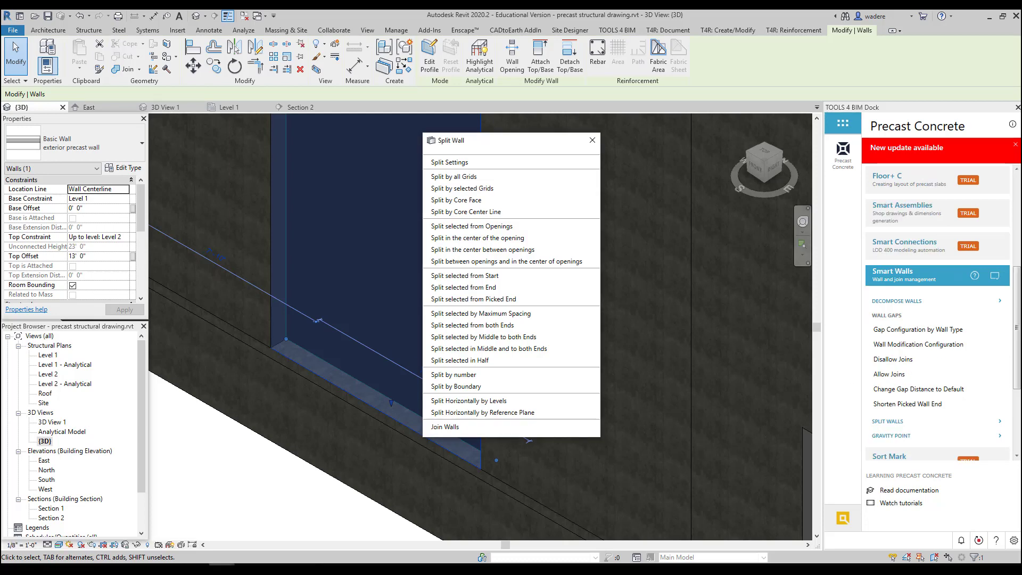
click(238, 307)
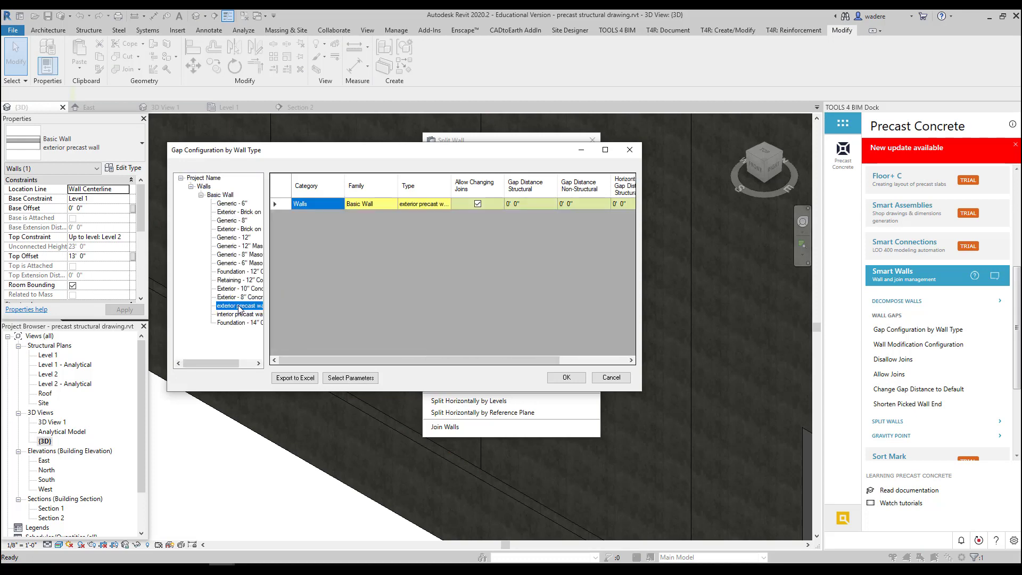
click(511, 204)
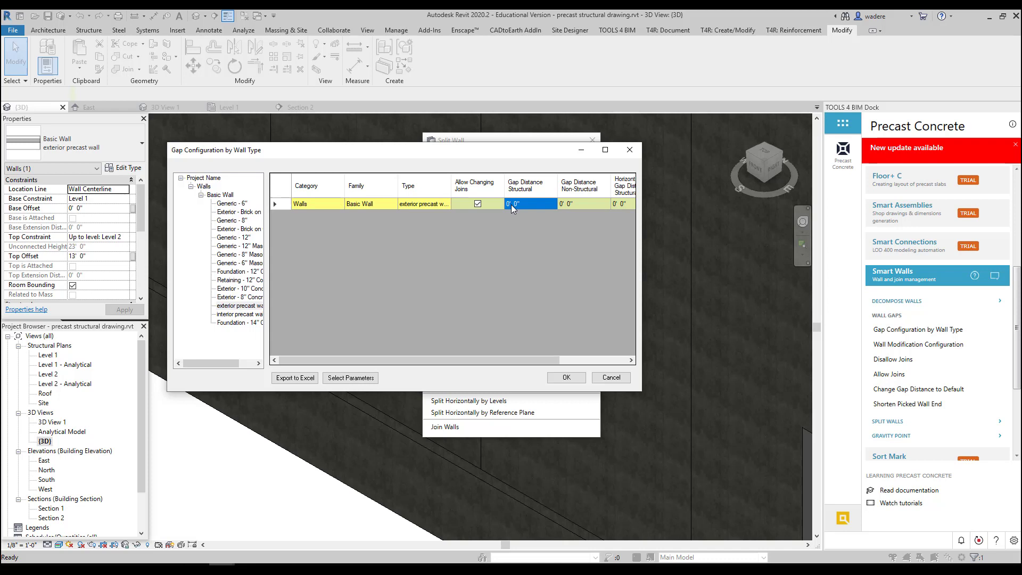
click(518, 203)
click(566, 378)
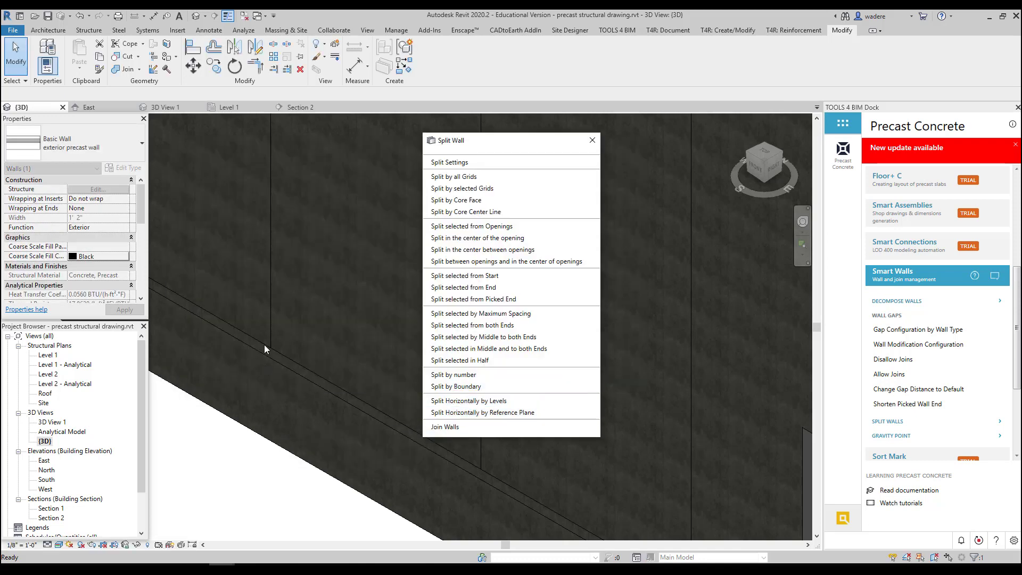
- Split the selected wall at its openings and the long side wall at maximum spacing
scroll(269, 335, up, 3)
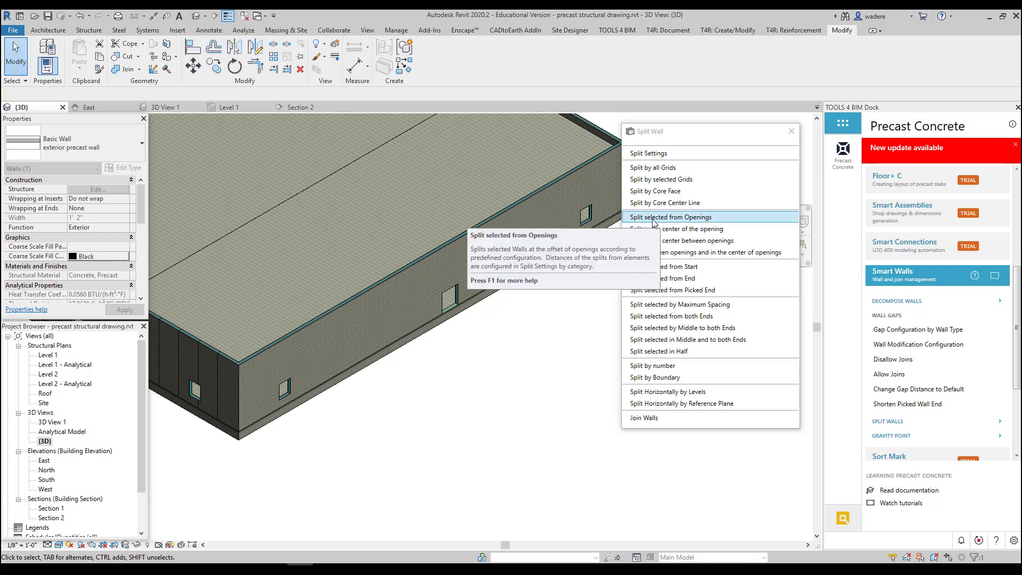
click(656, 234)
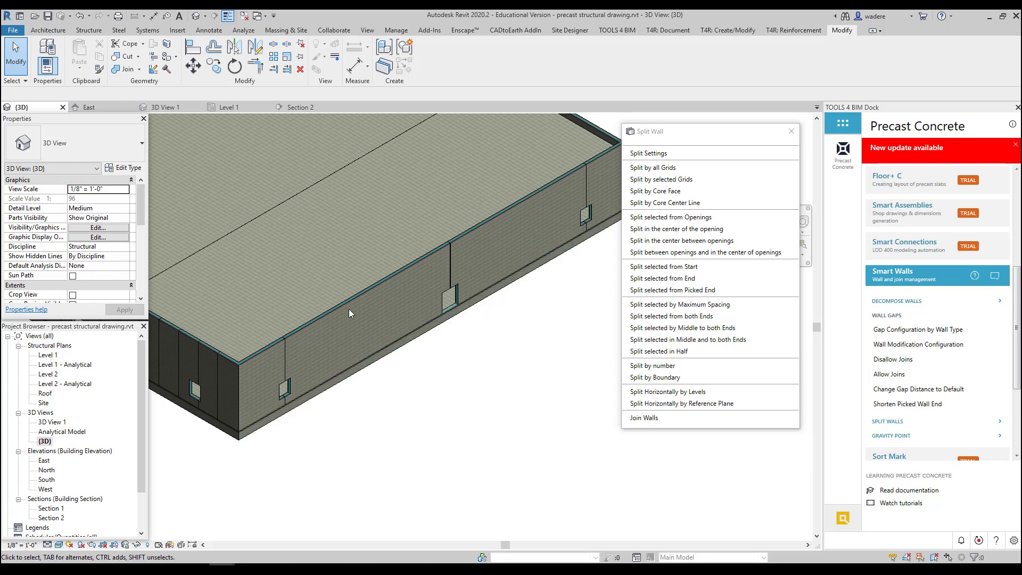
click(345, 307)
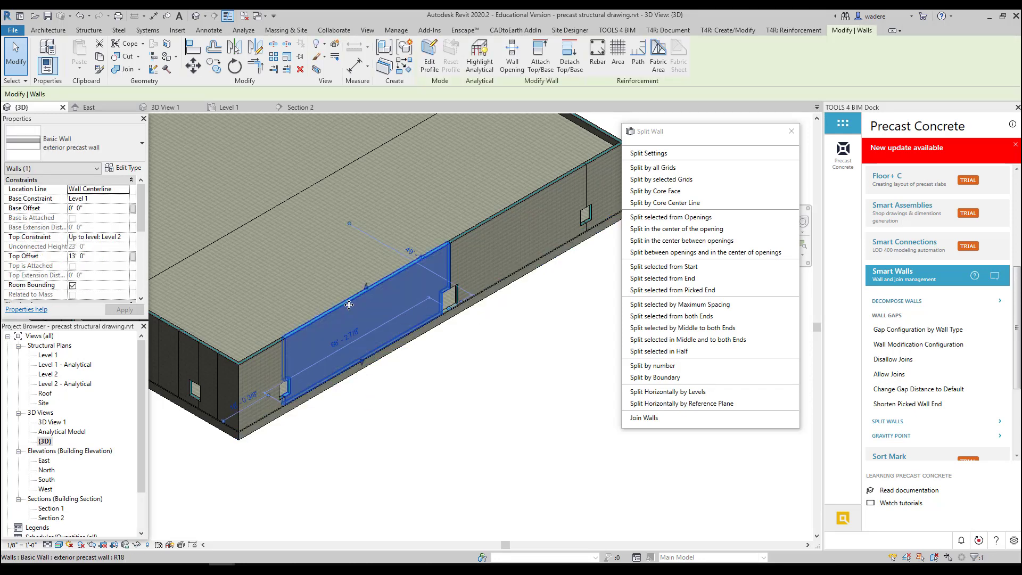
click(674, 306)
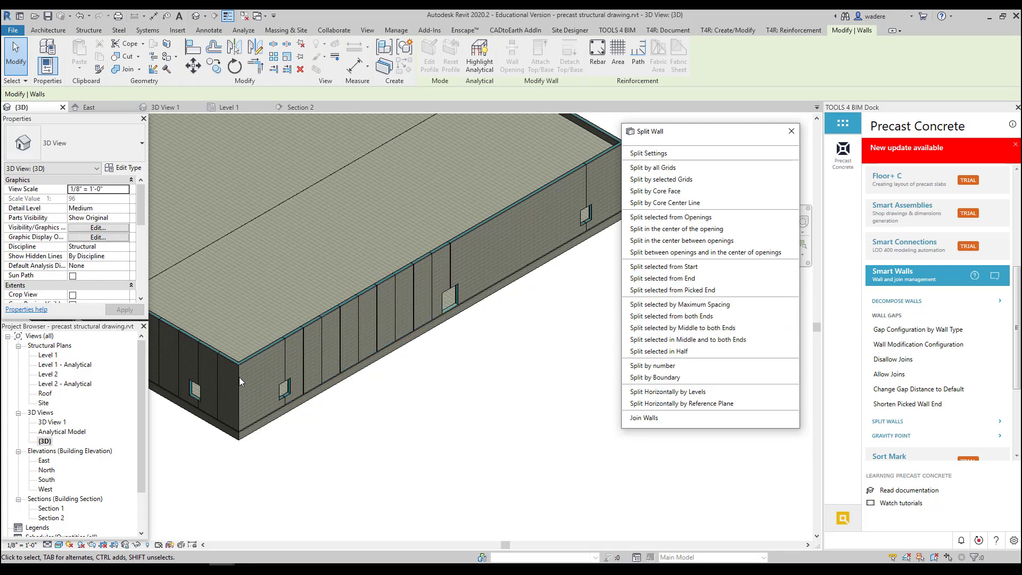
- Split the corner panel, the next long panel and the end wall at maximum spacing
click(257, 359)
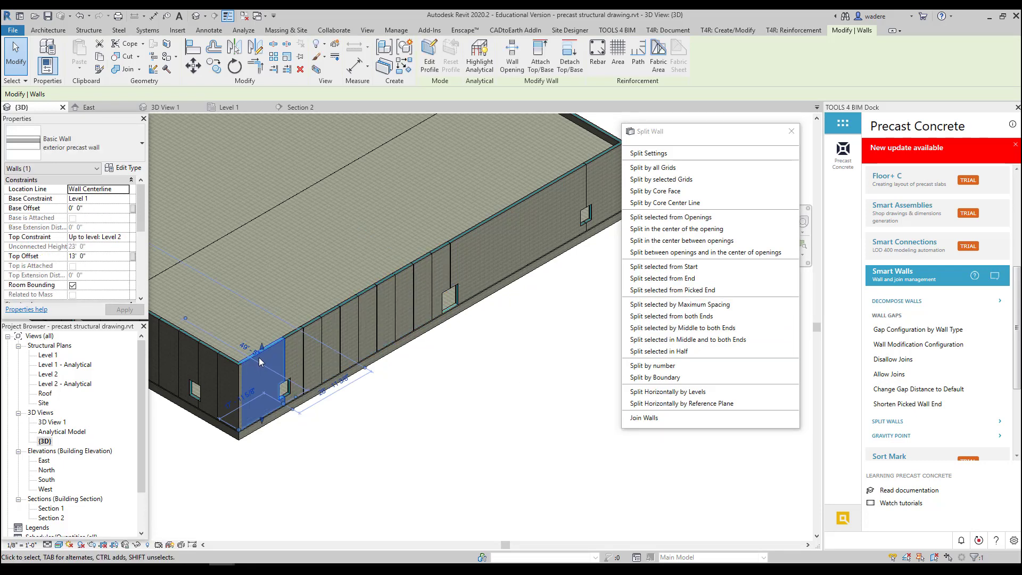
click(658, 306)
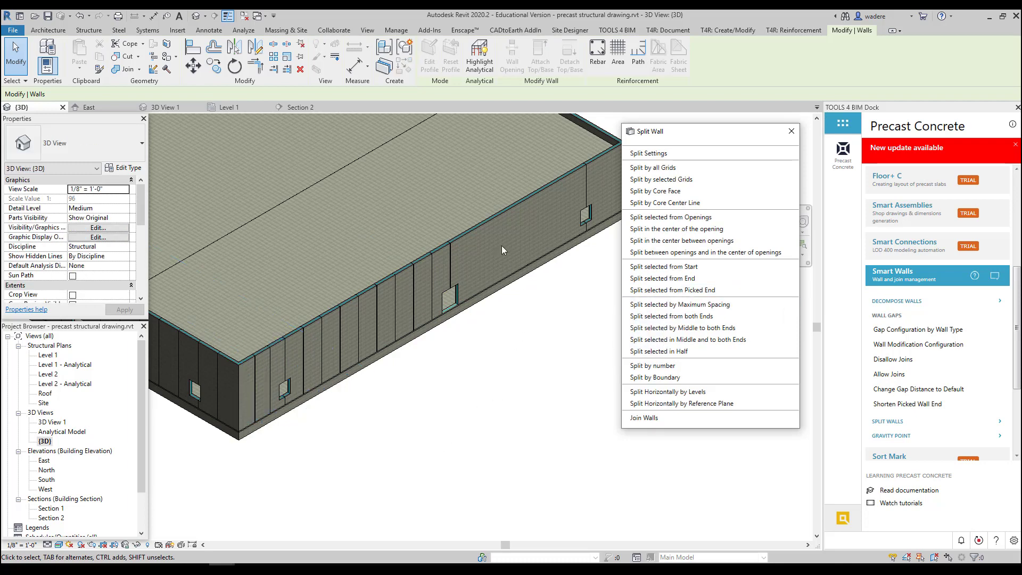
click(511, 211)
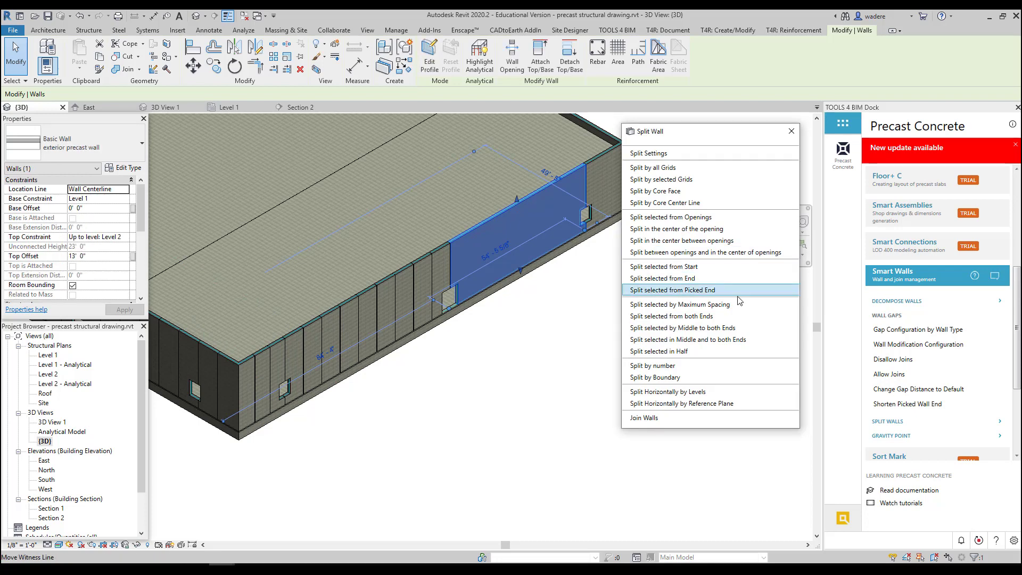
click(679, 309)
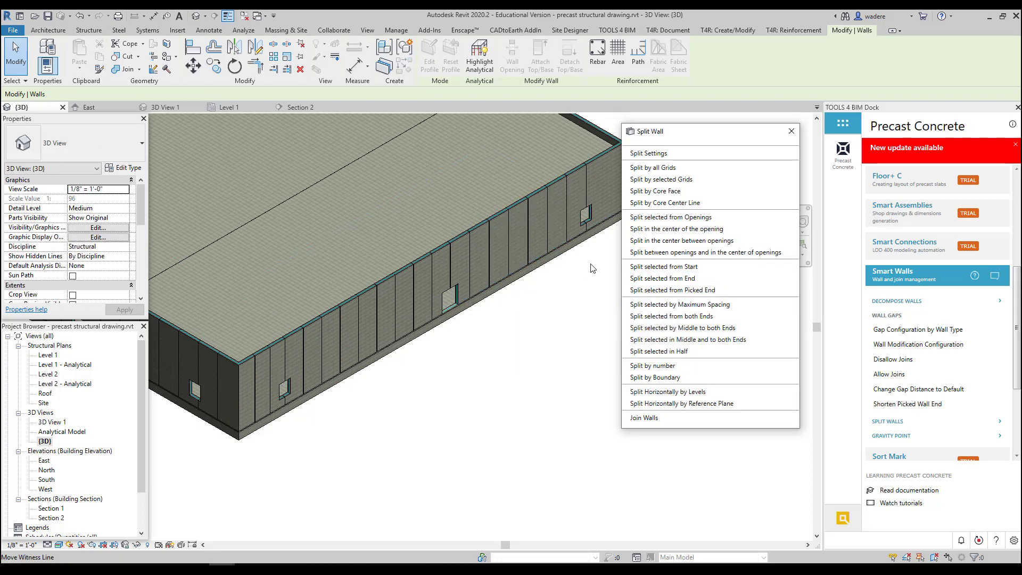
middle_drag(591, 270, 421, 327)
click(424, 222)
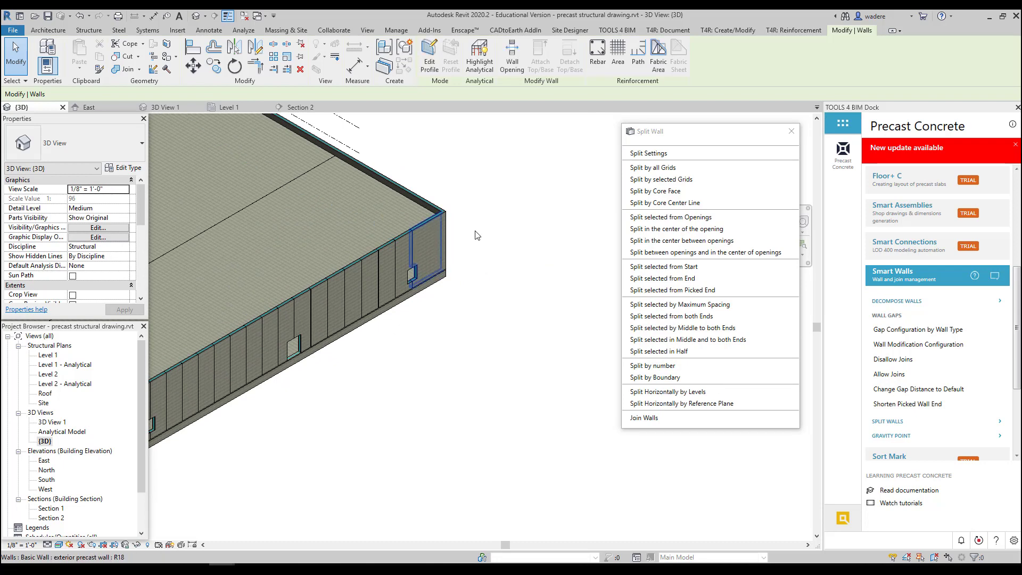
click(671, 308)
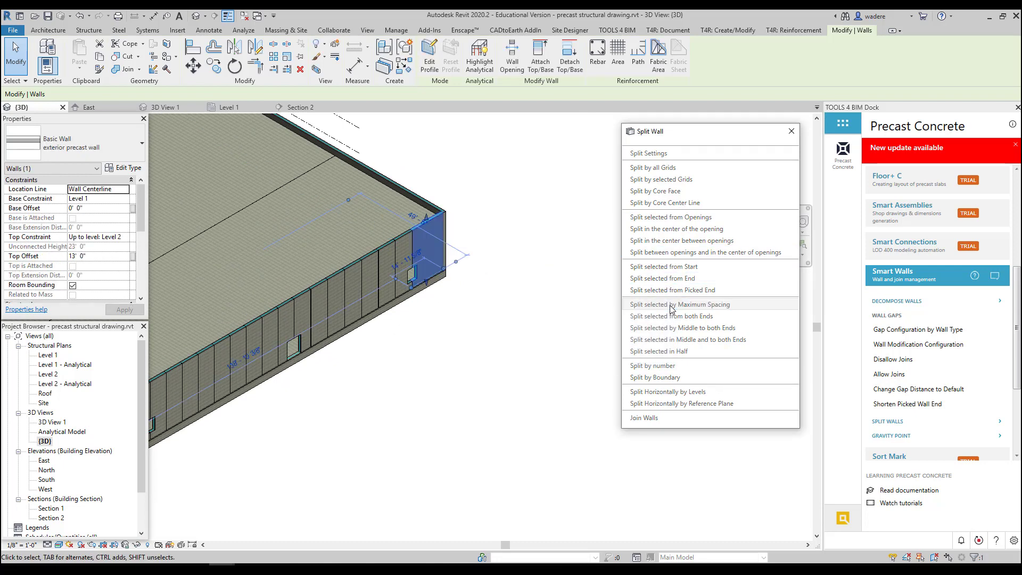
middle_drag(439, 191, 325, 295)
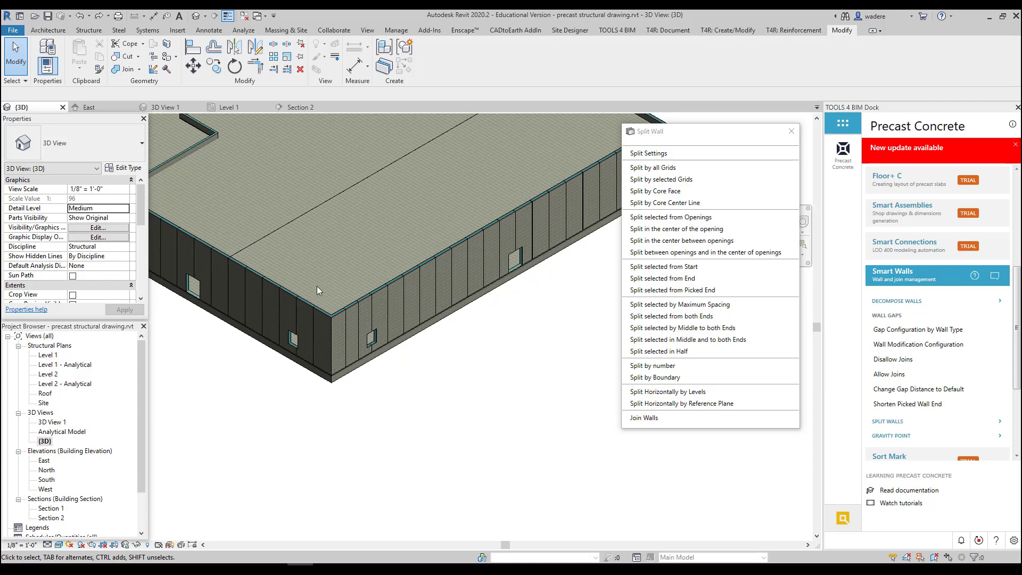
- In the Level 1 plan, disallow joins on the two corner walls and dismiss the warning
click(48, 356)
double_click(49, 355)
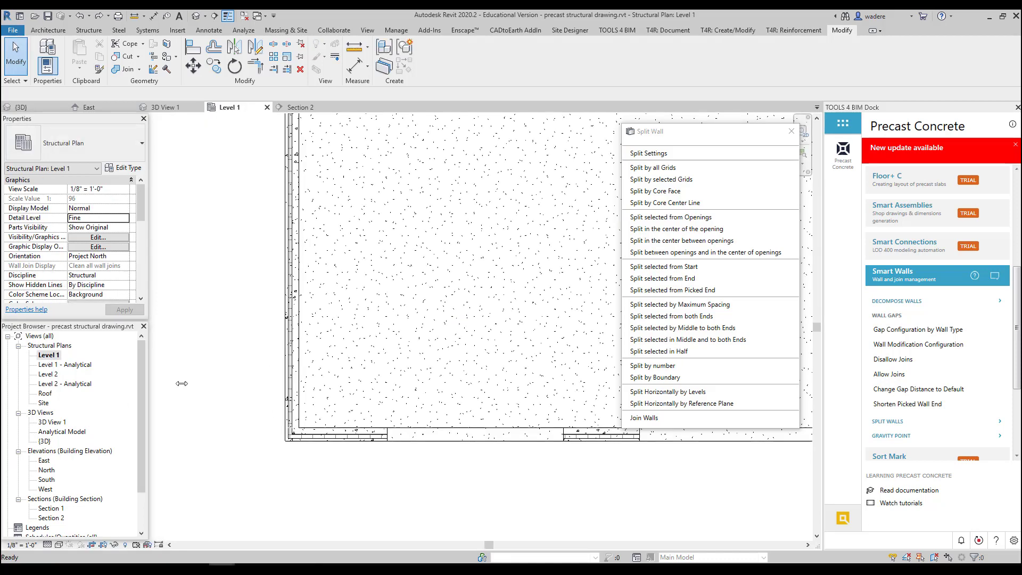
click(330, 432)
click(244, 393)
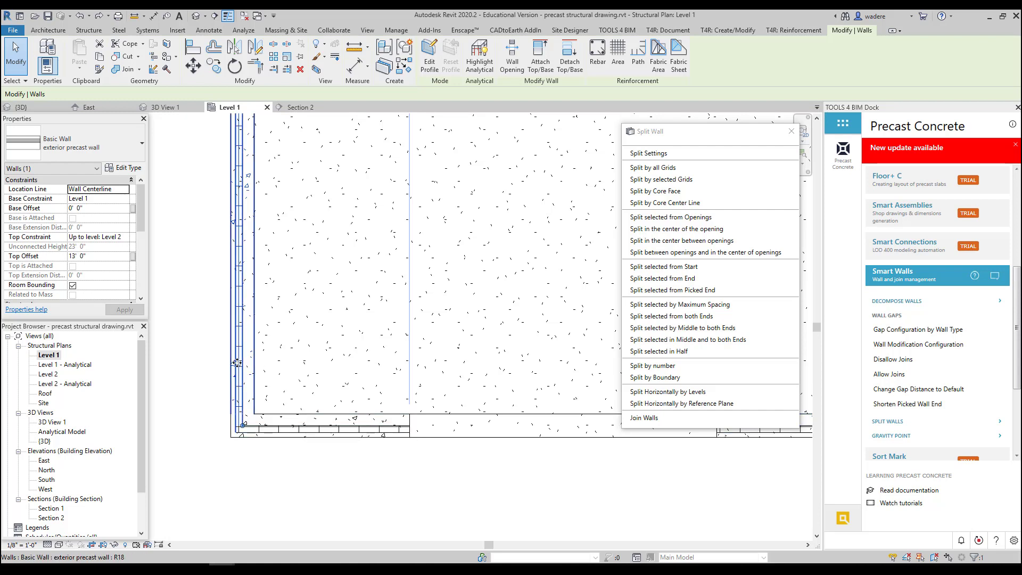
ctrl+click(293, 430)
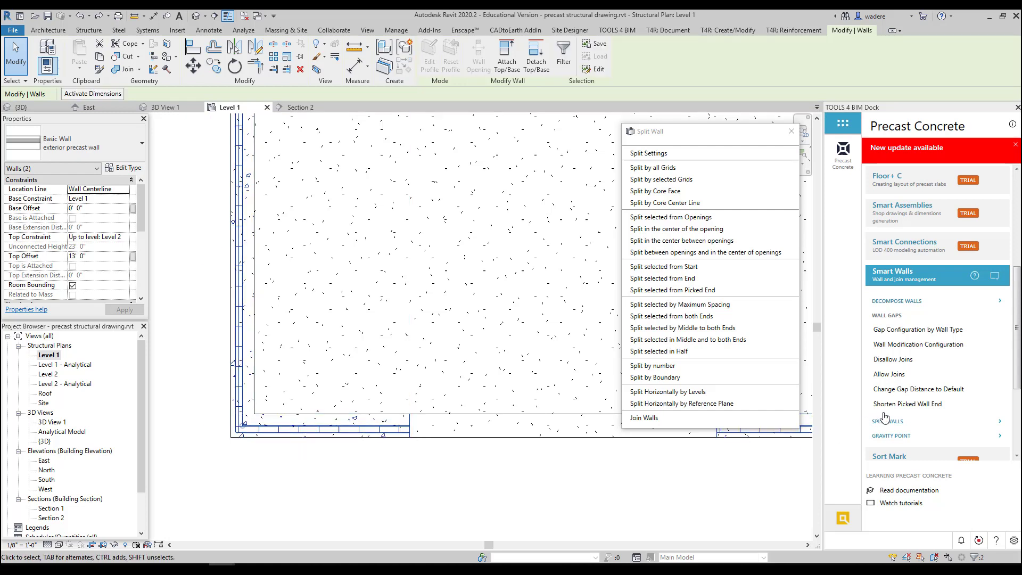
click(886, 361)
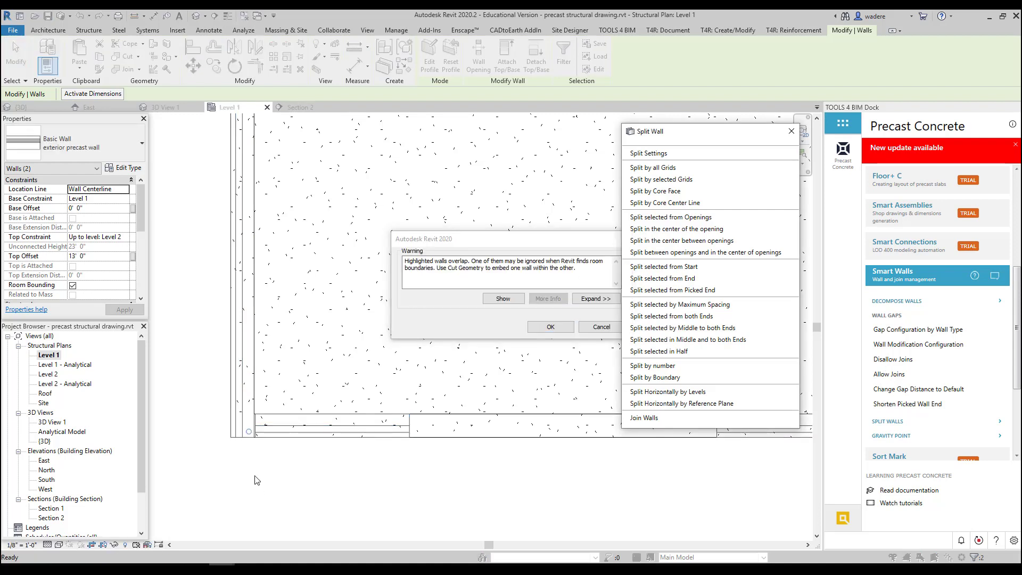
click(550, 327)
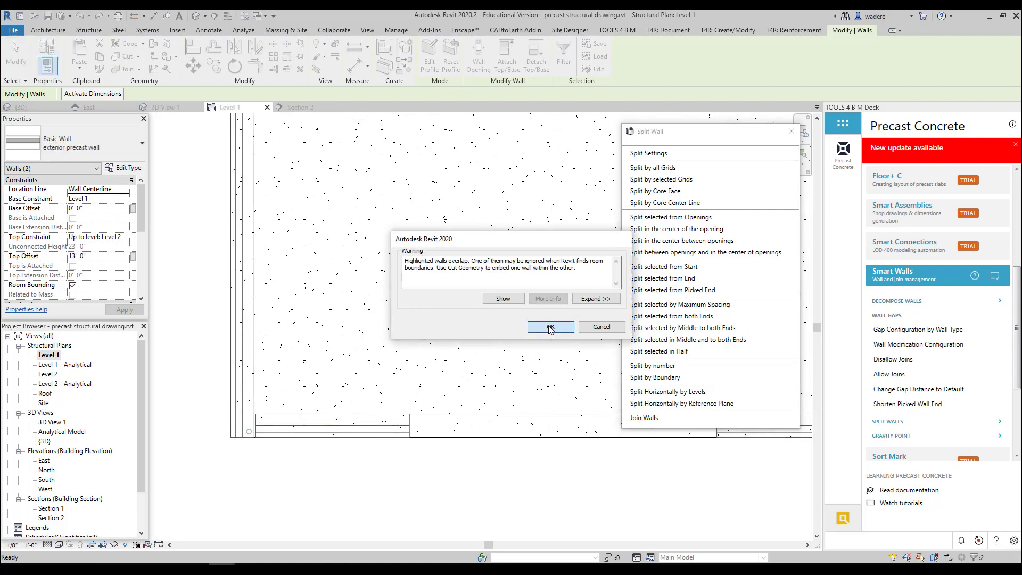
- Shorten the bottom wall's left end at the corner to leave a gap
click(275, 434)
scroll(276, 435, up, 3)
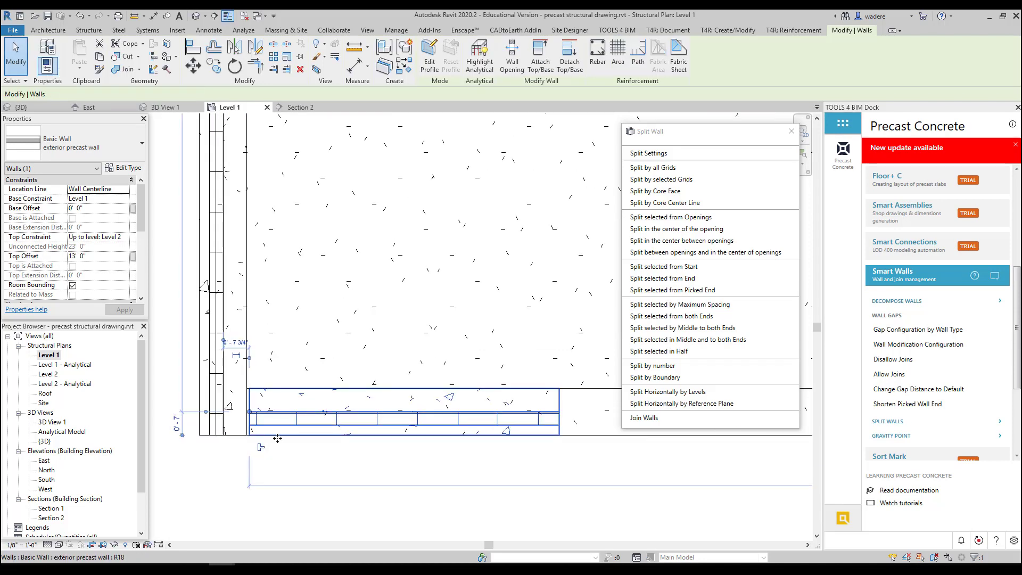
click(237, 439)
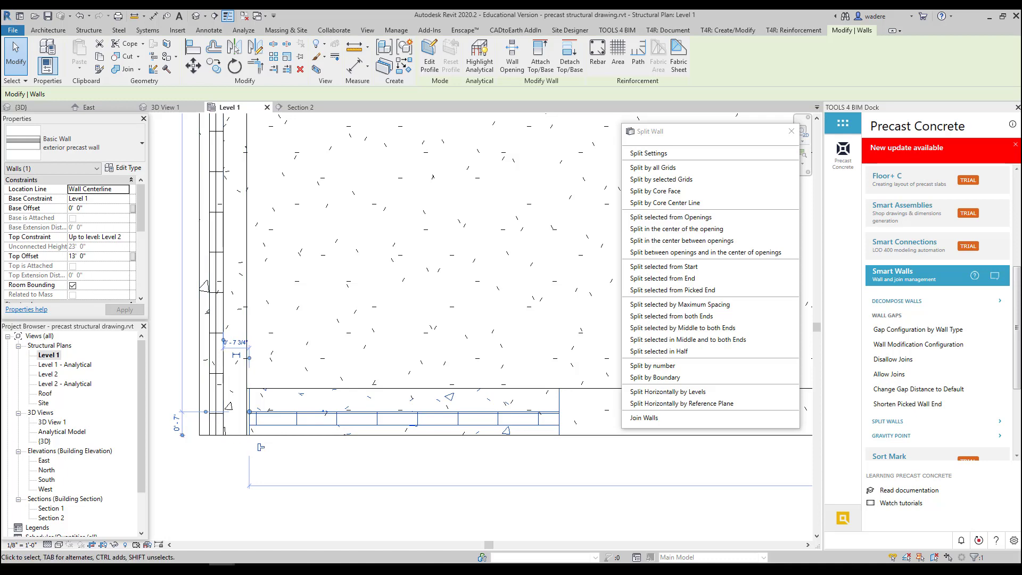
click(261, 447)
scroll(260, 447, down, 3)
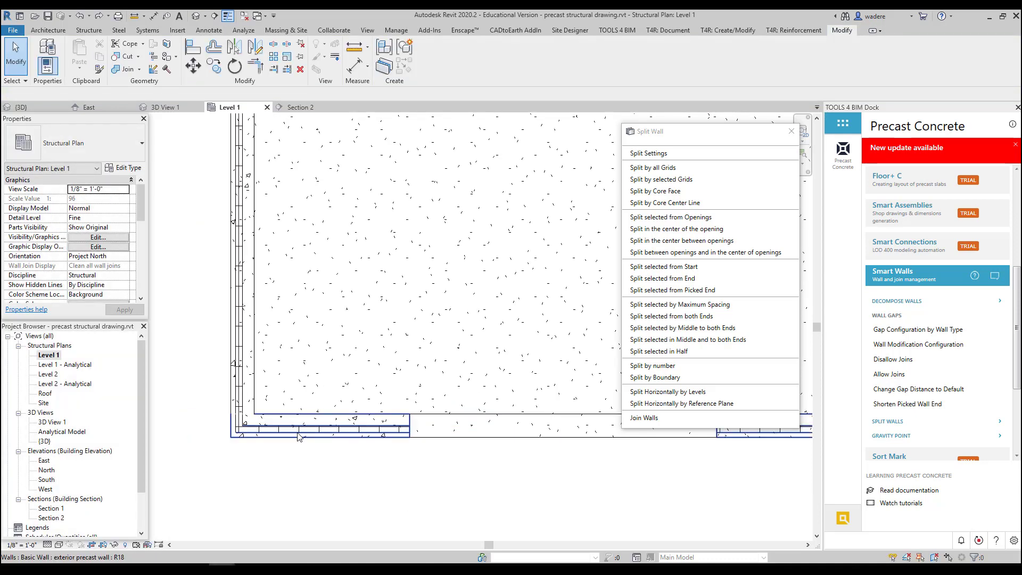
click(905, 405)
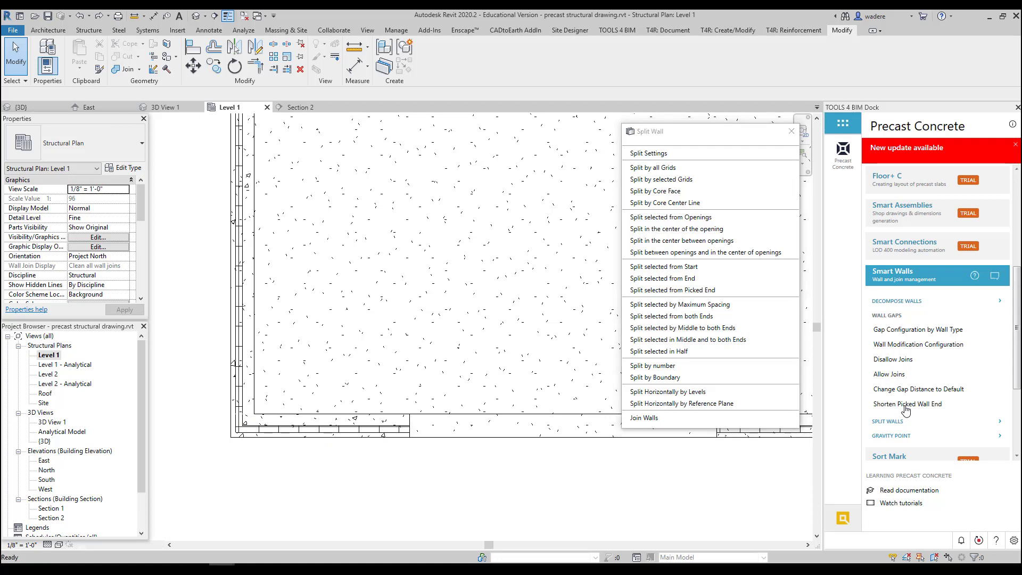
click(284, 436)
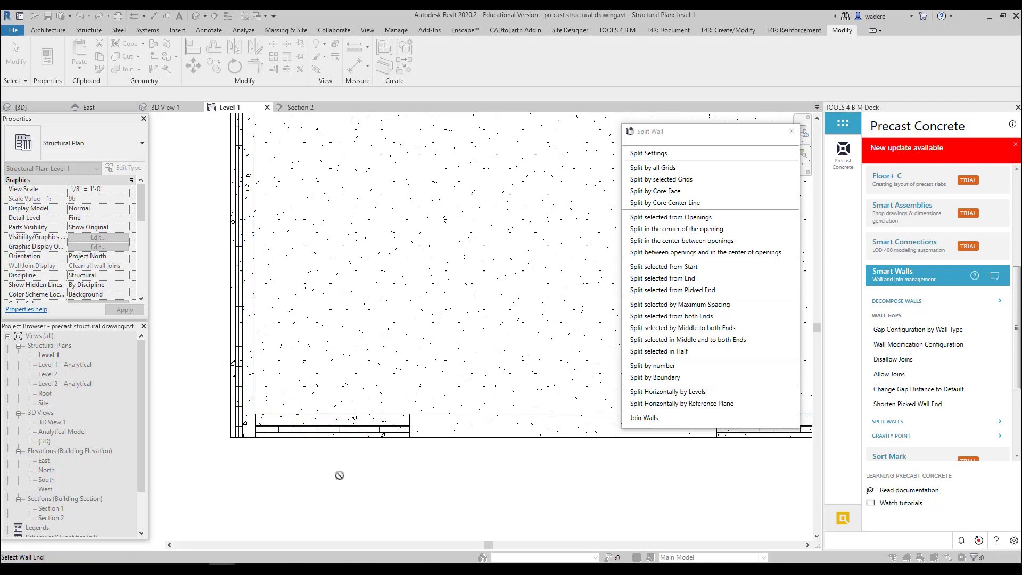
scroll(339, 475, down, 1)
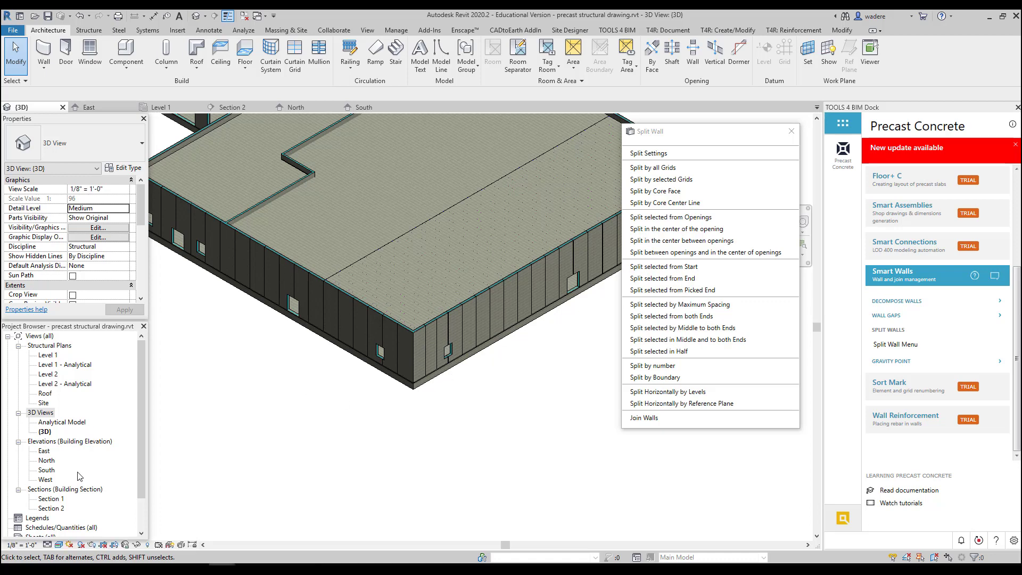
- On the South elevation, select every other precast wall panel, ten in total
double_click(46, 469)
middle_drag(371, 352, 302, 305)
key(Escape)
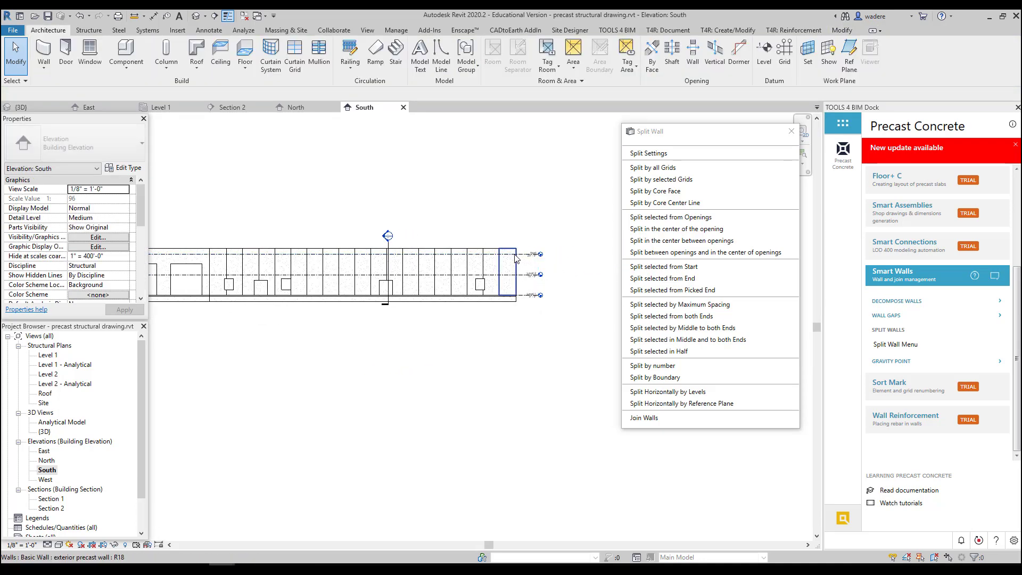
click(514, 254)
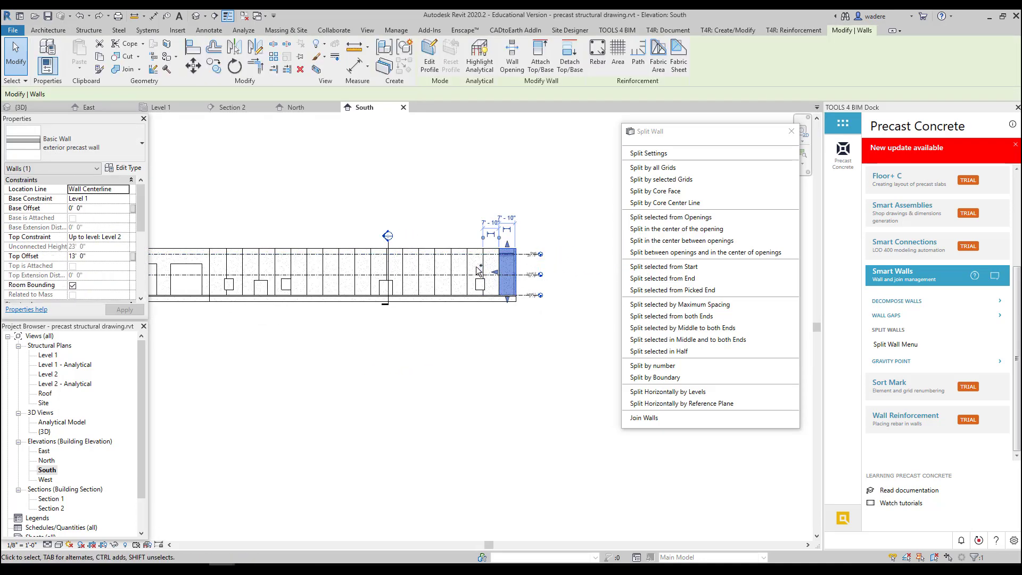
ctrl+click(475, 254)
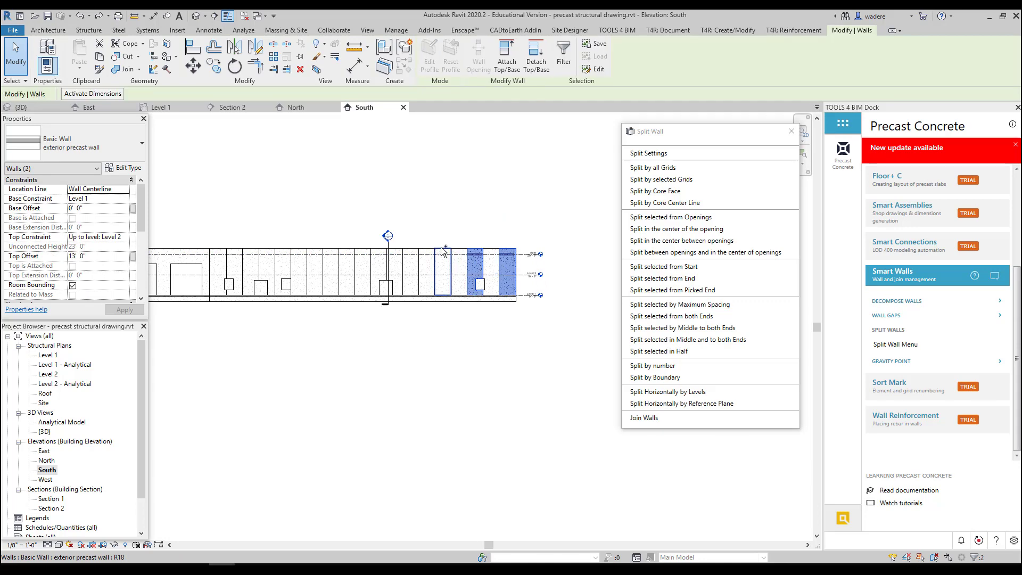
ctrl+click(442, 255)
ctrl+click(410, 254)
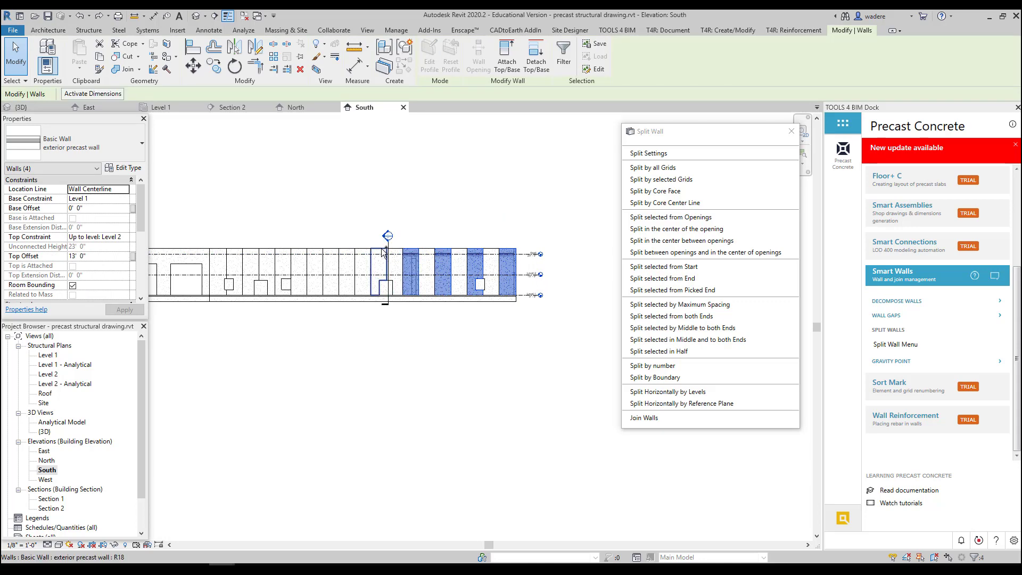
ctrl+click(382, 253)
ctrl+click(346, 255)
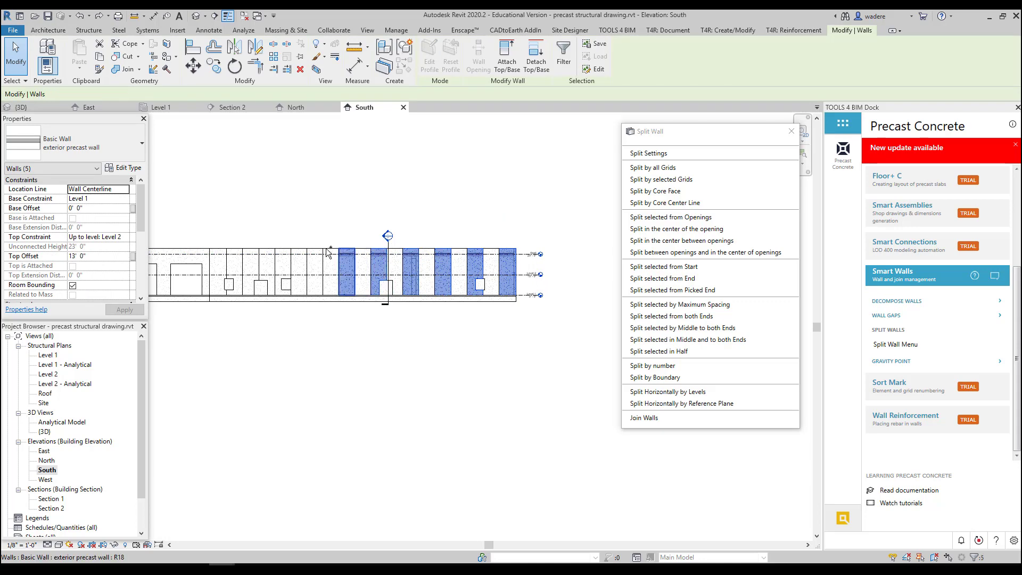
ctrl+click(315, 254)
ctrl+click(283, 254)
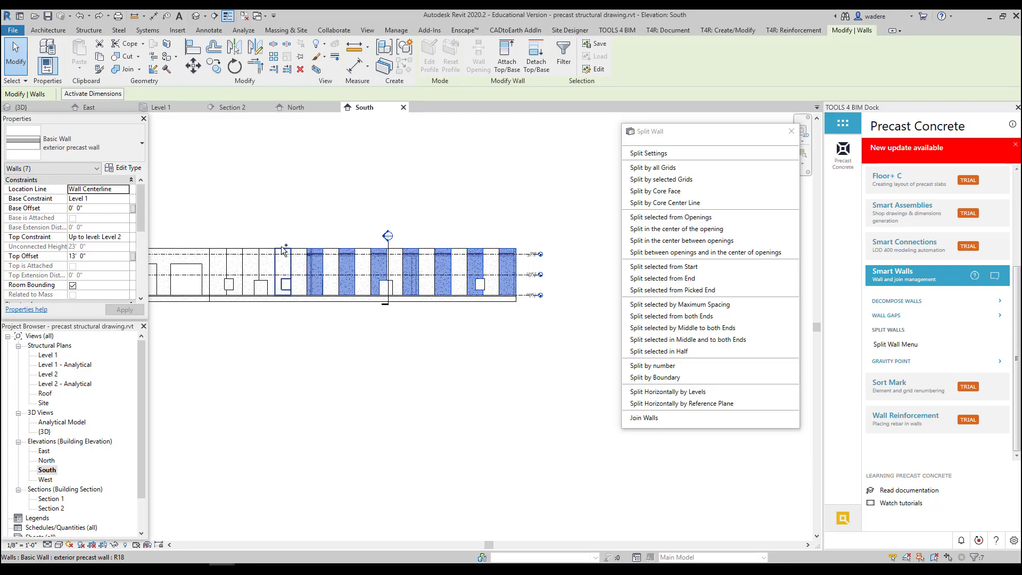
ctrl+click(252, 253)
ctrl+click(218, 255)
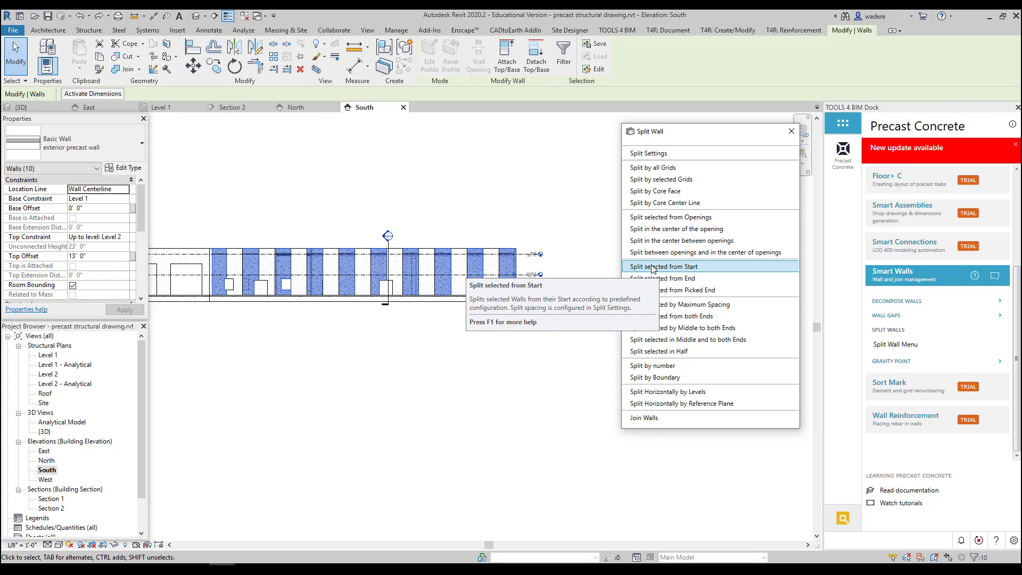
- Split the selected panels horizontally by levels, choosing Level 2 and Roof
click(667, 392)
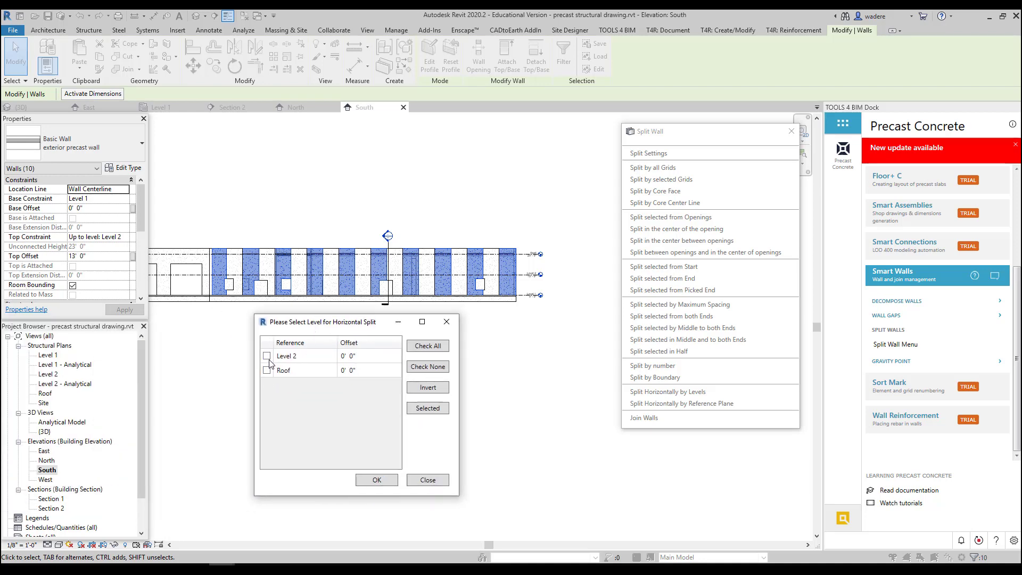
click(267, 356)
click(267, 370)
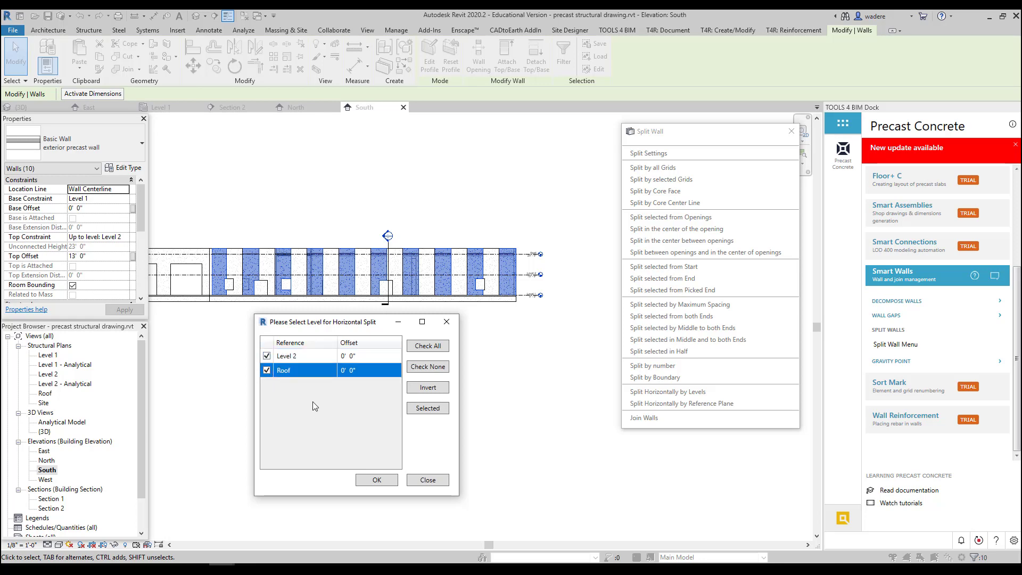
- Confirm the horizontal split of the selected panels at the chosen levels
click(366, 481)
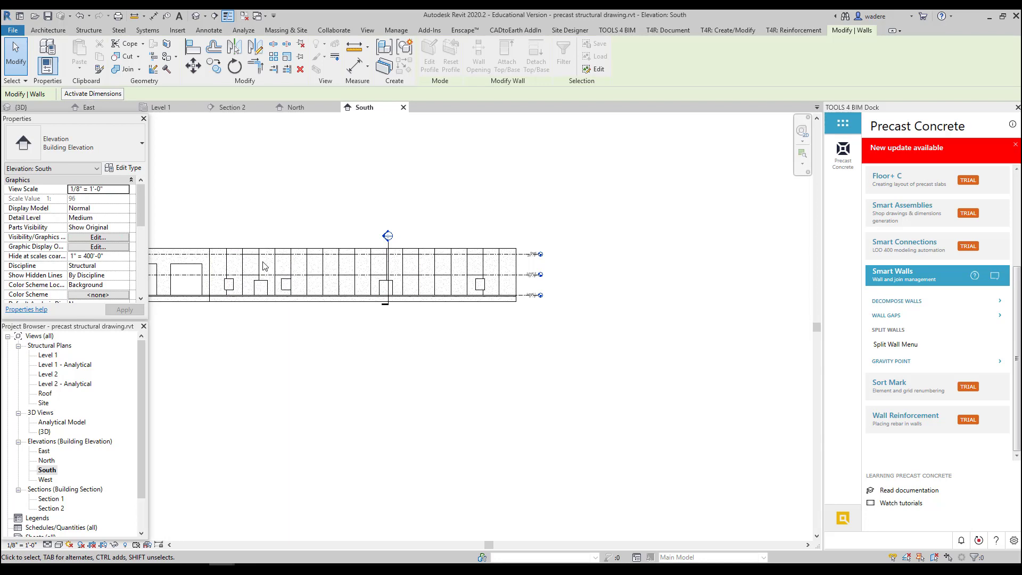
scroll(248, 260, up, 4)
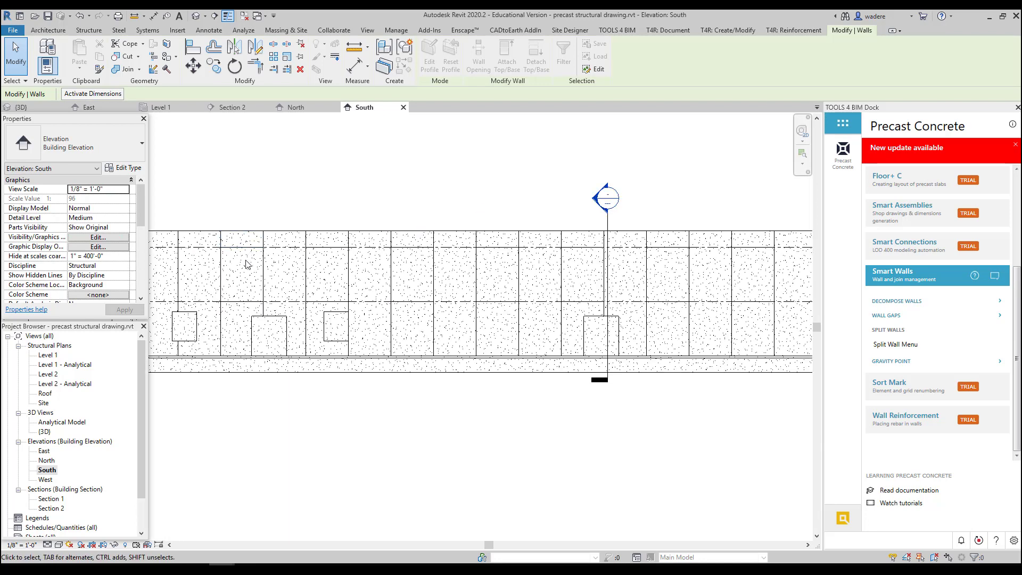
scroll(250, 282, down, 4)
scroll(269, 290, down, 2)
scroll(269, 283, up, 2)
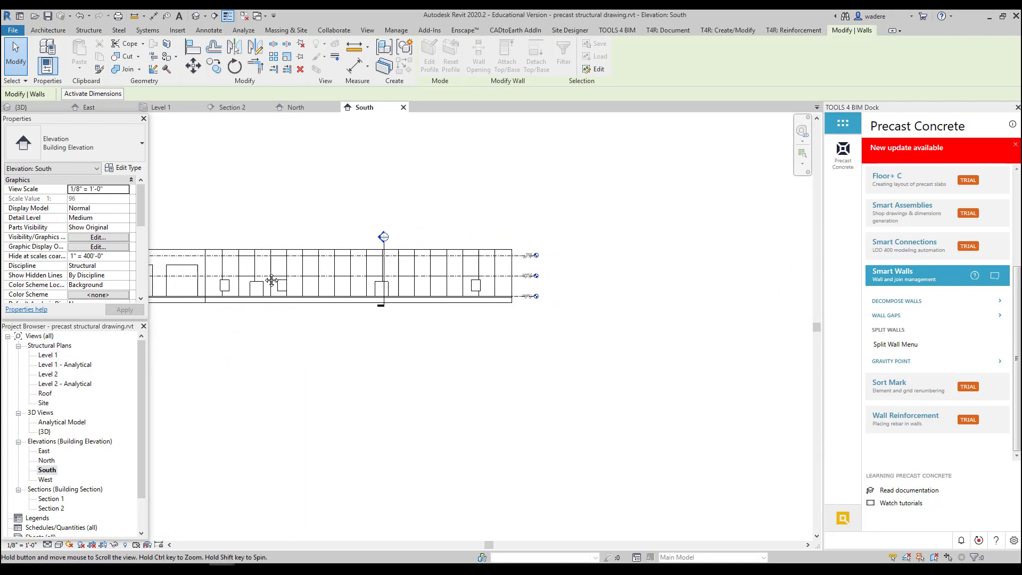
middle_drag(269, 282, 297, 290)
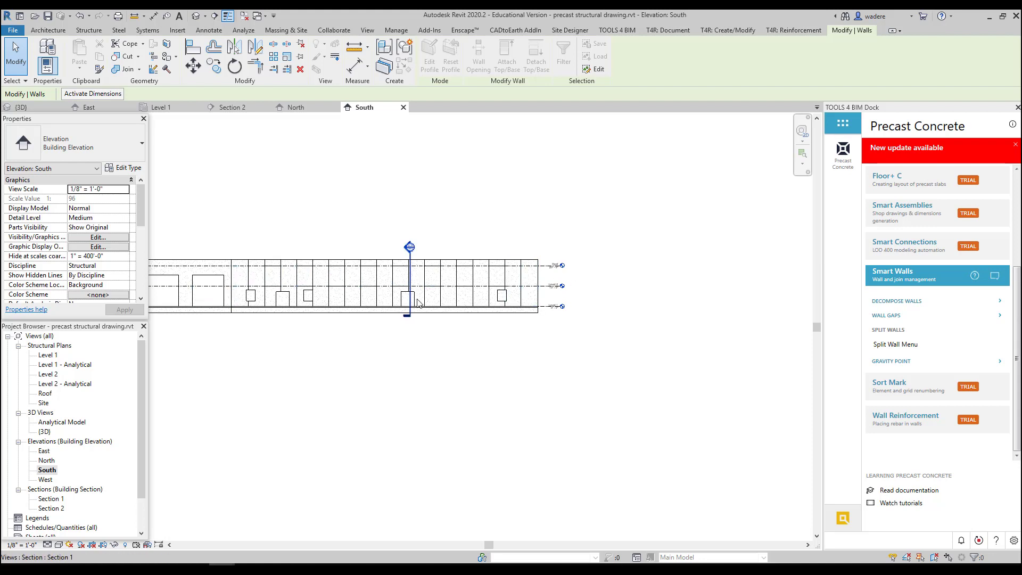
- Draw Level 4 across the South elevation from its left end to its right end
click(51, 31)
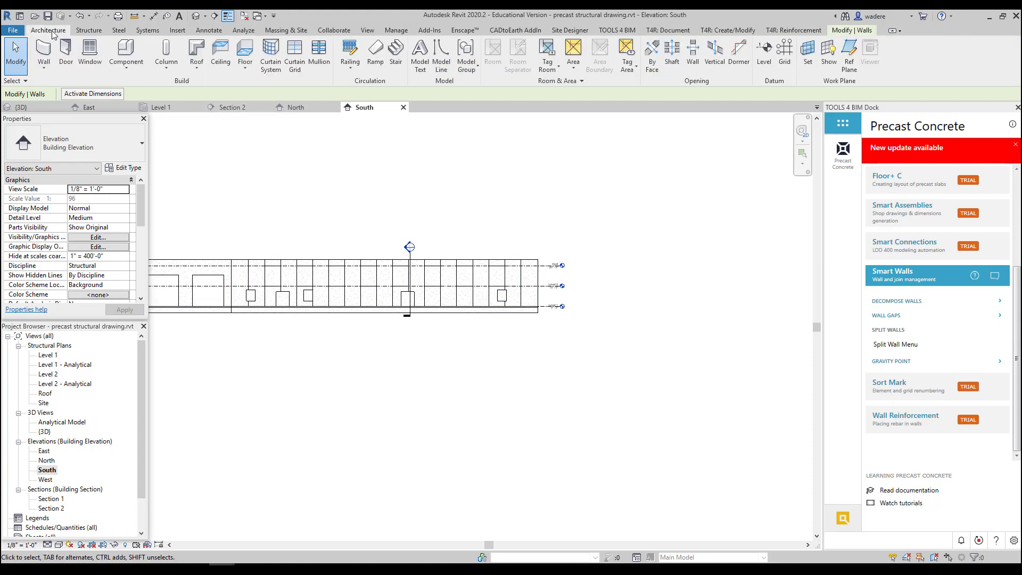
click(763, 53)
middle_drag(278, 340, 543, 329)
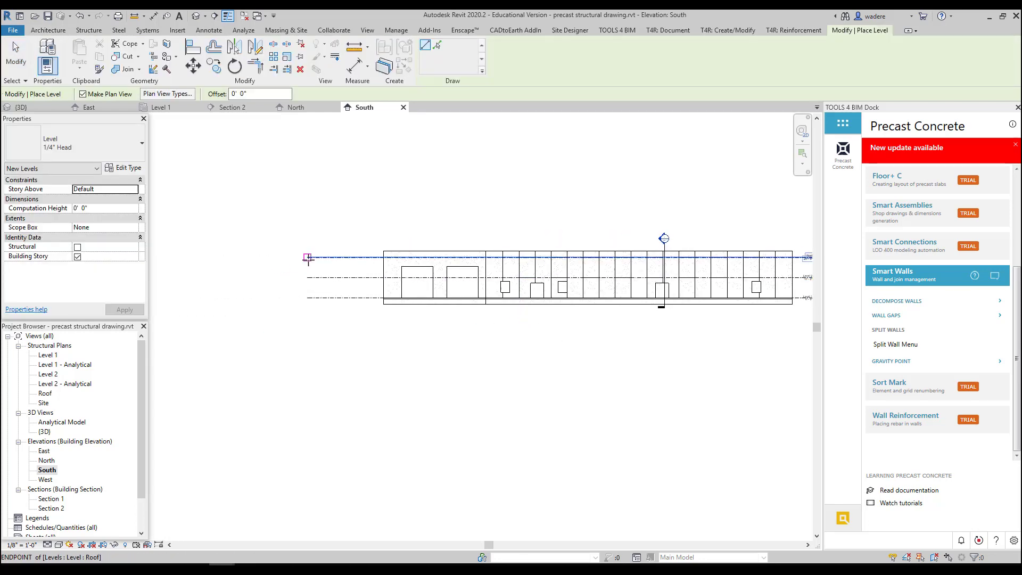
click(304, 267)
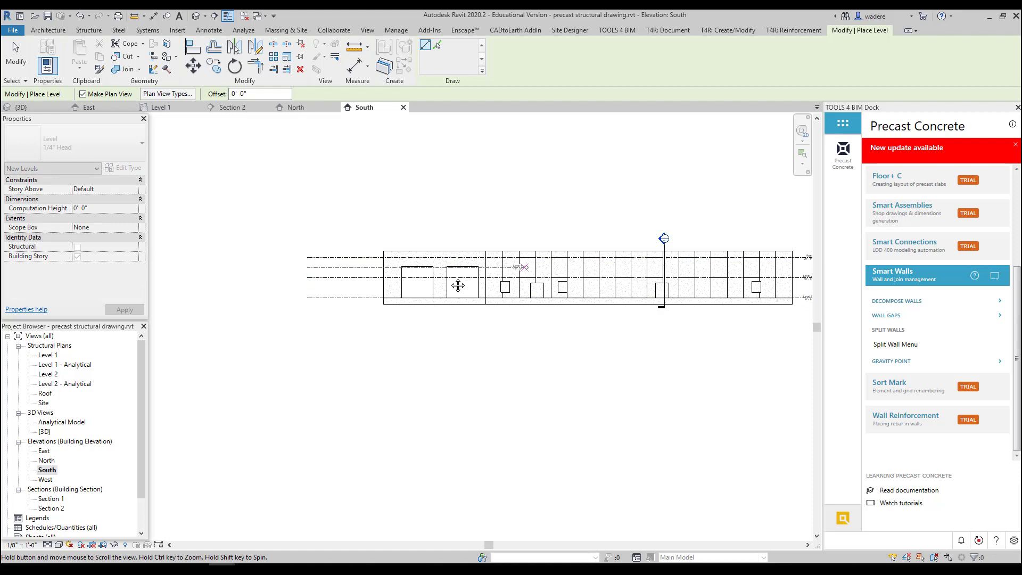
middle_drag(457, 285, 47, 293)
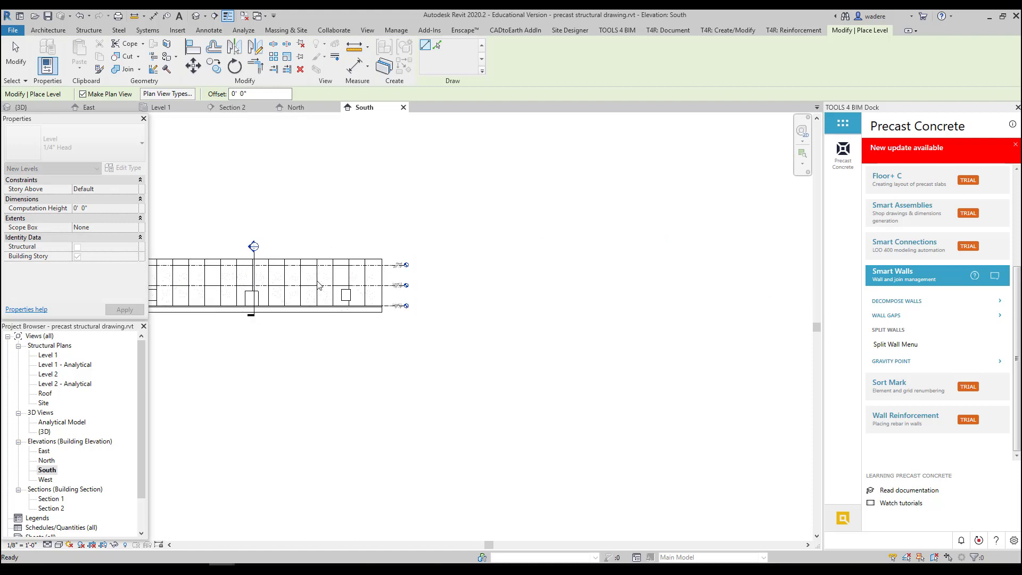
click(405, 275)
- Draw Level 5 as a second level line spanning the full elevation width
middle_drag(426, 290, 689, 260)
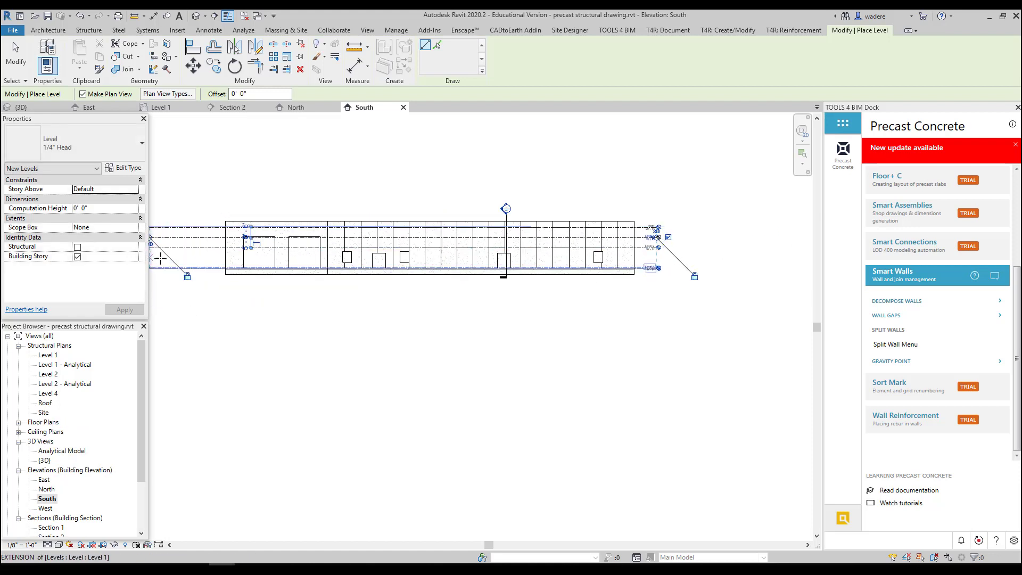
middle_drag(160, 258, 203, 243)
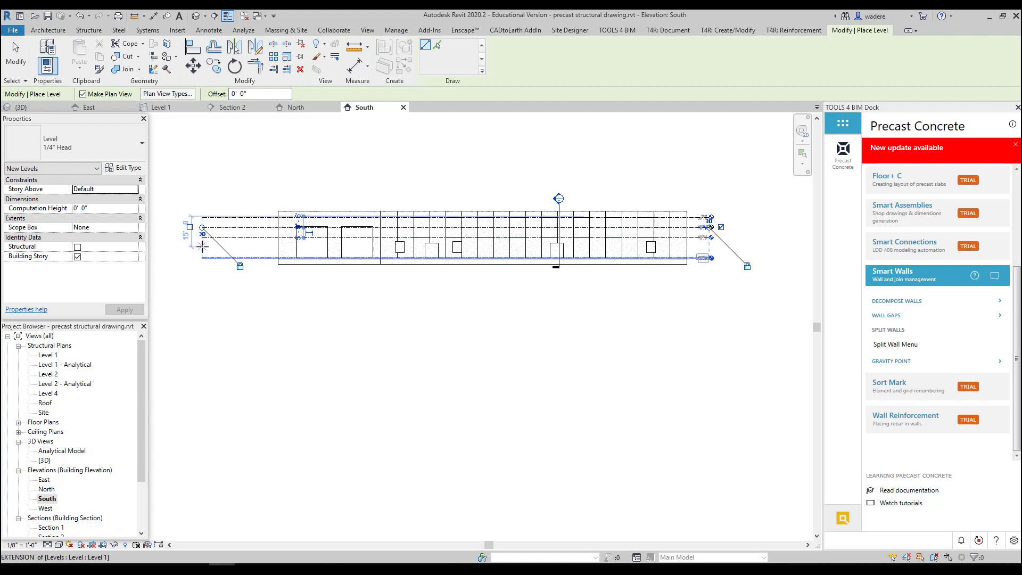
click(202, 246)
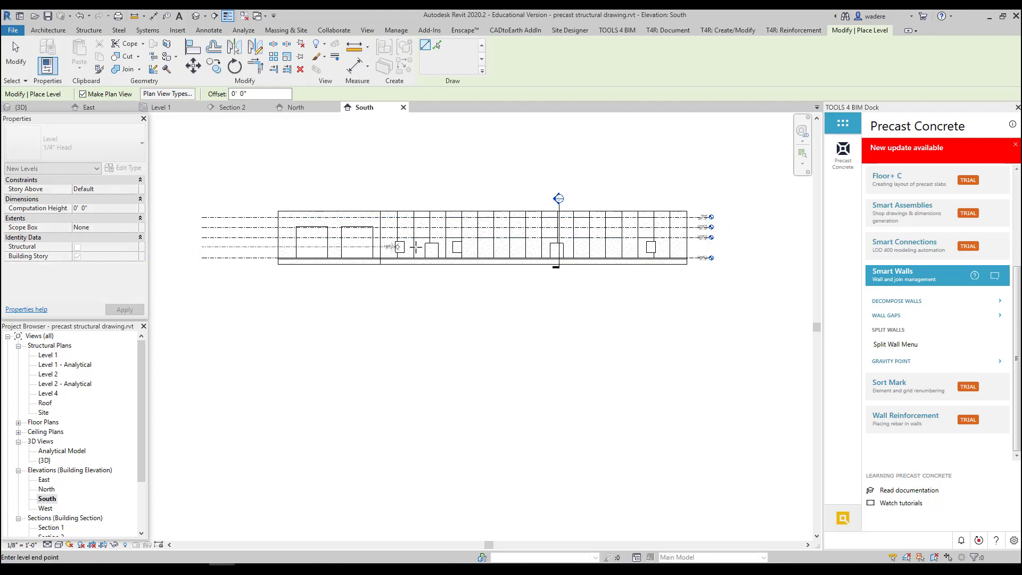
middle_drag(490, 265, 265, 271)
click(477, 257)
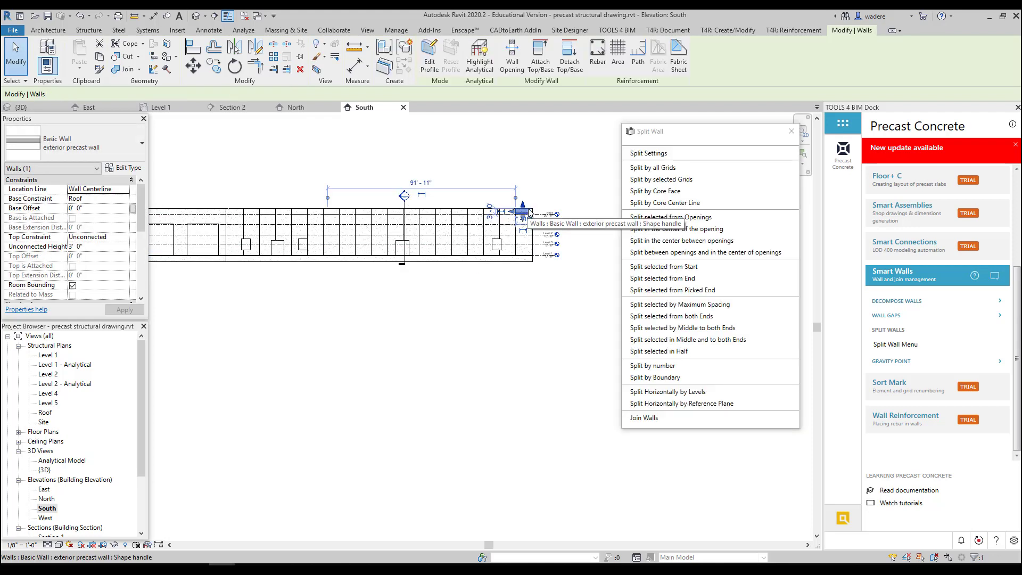
- Select the nine alternating wall panels on the South elevation
key(Escape)
click(506, 213)
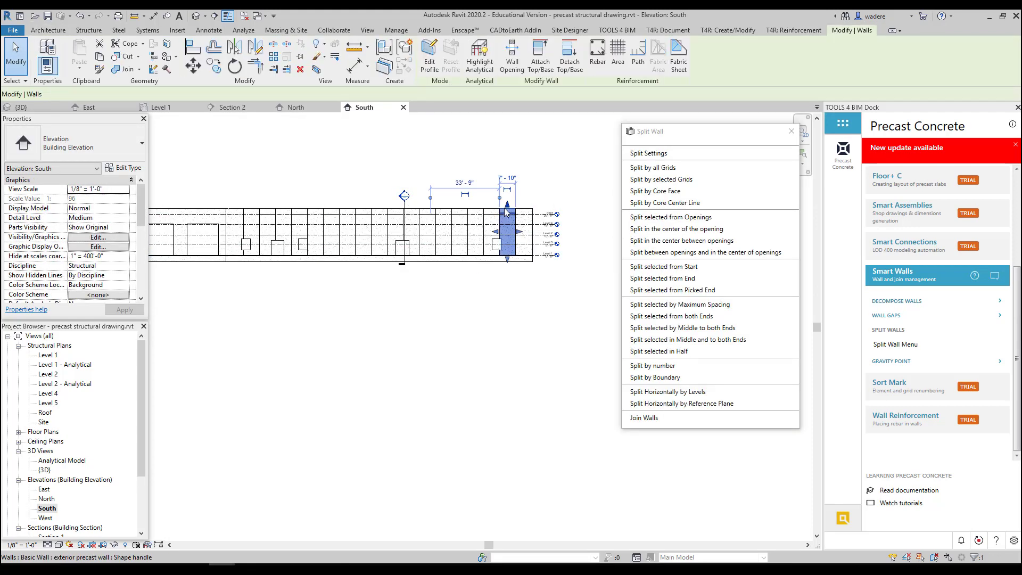
ctrl+click(475, 224)
ctrl+click(443, 224)
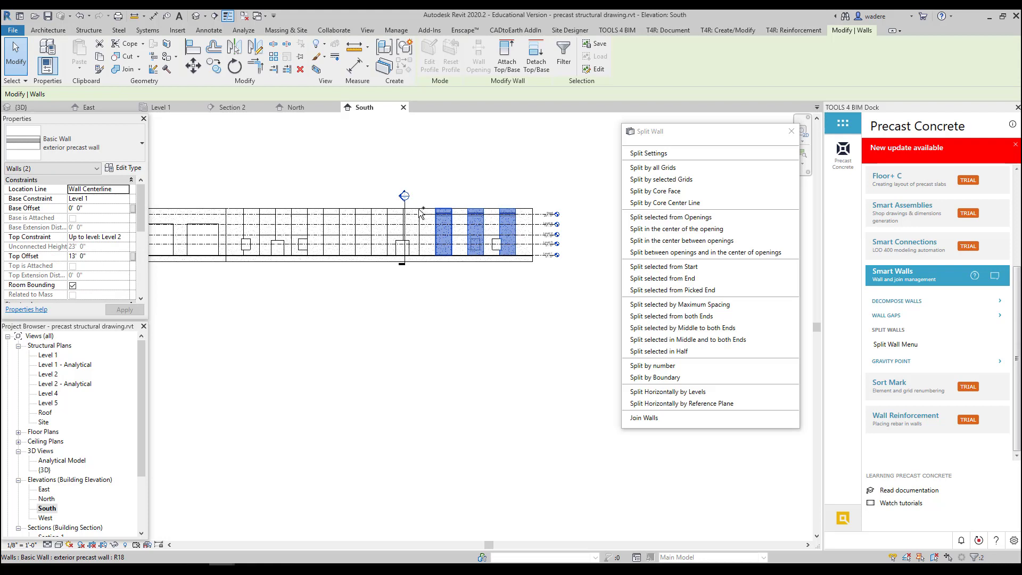
ctrl+click(411, 224)
ctrl+click(380, 224)
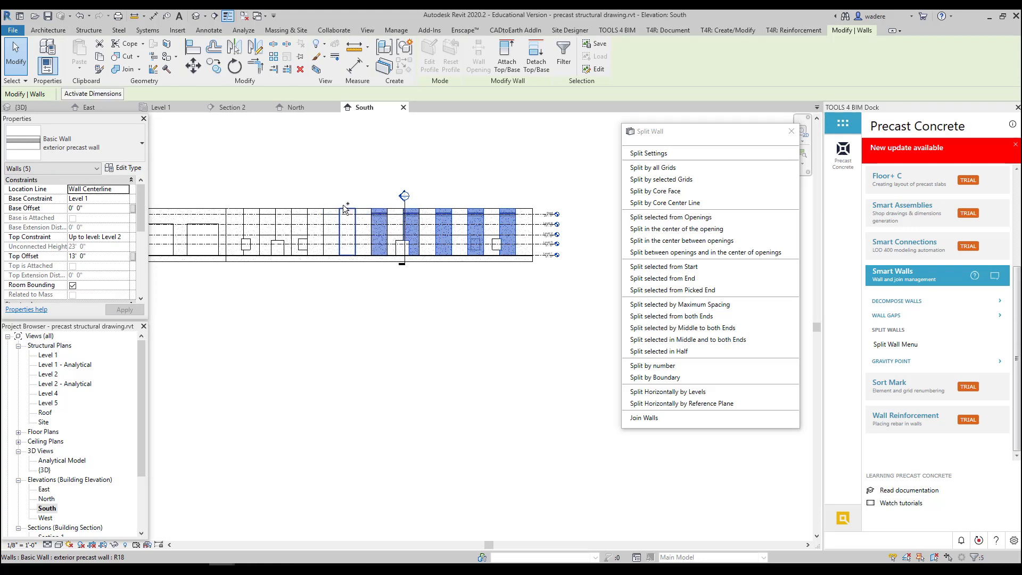
ctrl+click(345, 211)
ctrl+click(316, 209)
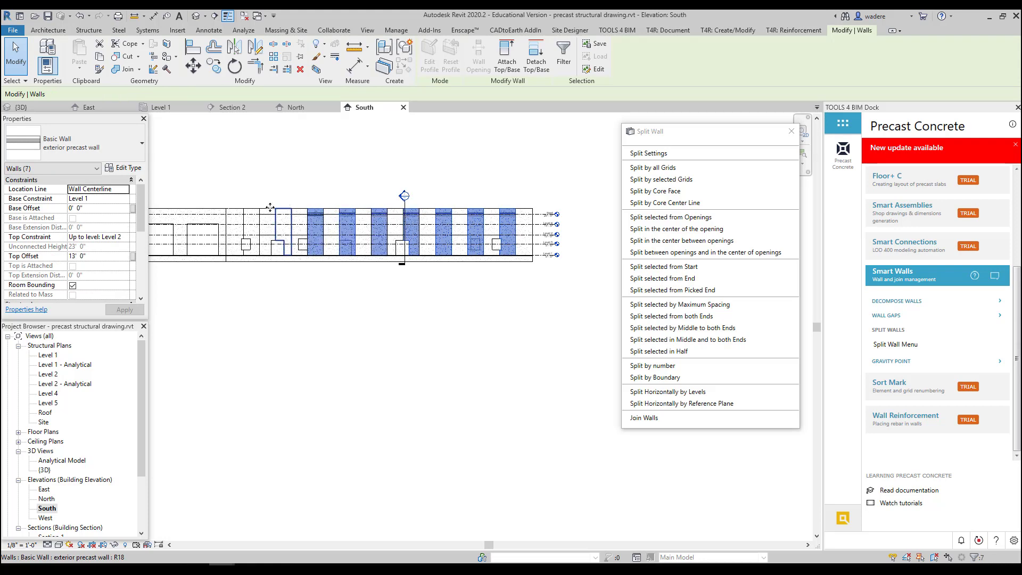
ctrl+click(283, 212)
ctrl+click(252, 213)
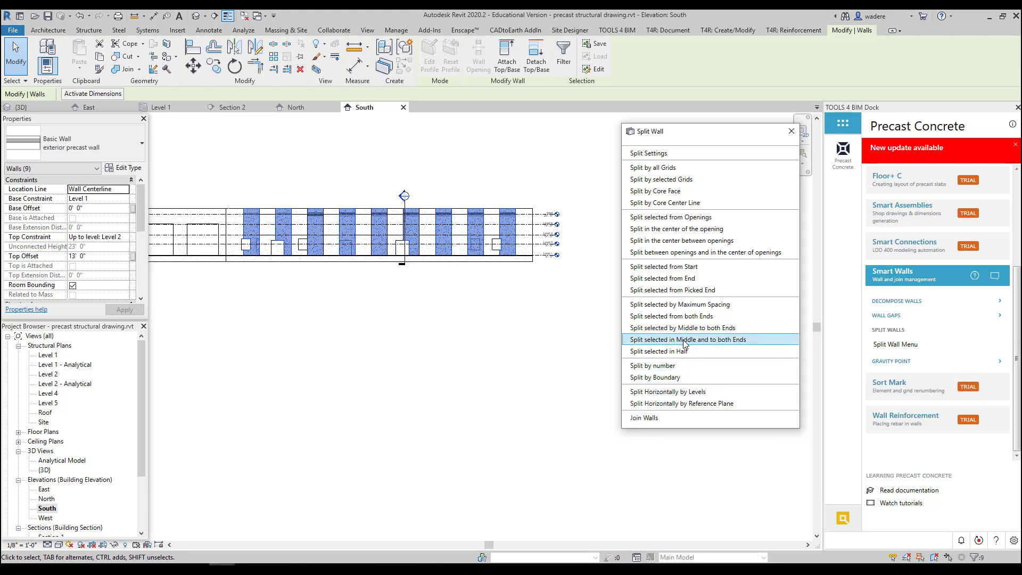
- Split the selected panels horizontally at Level 4 and Level 5
click(685, 395)
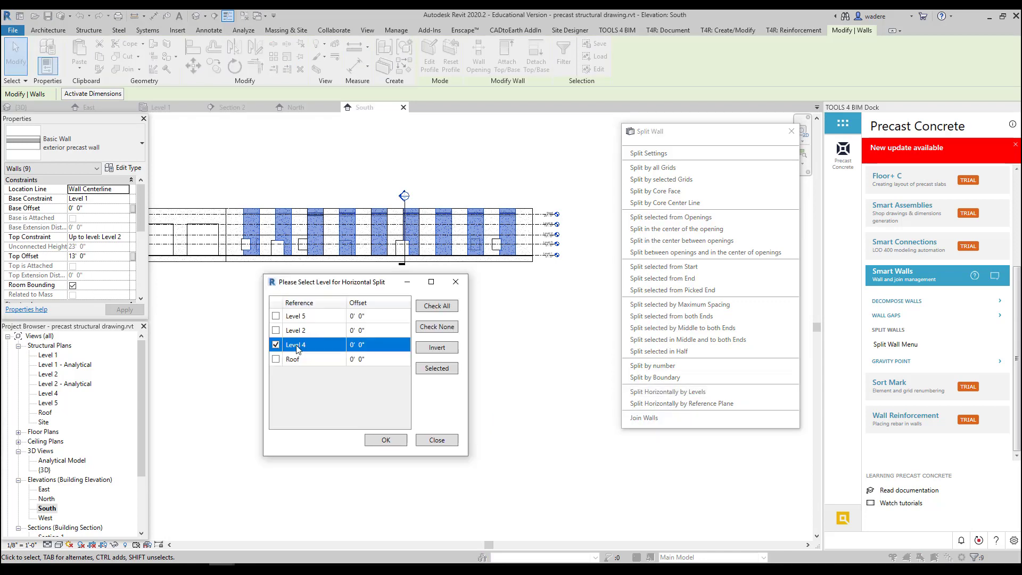
click(276, 316)
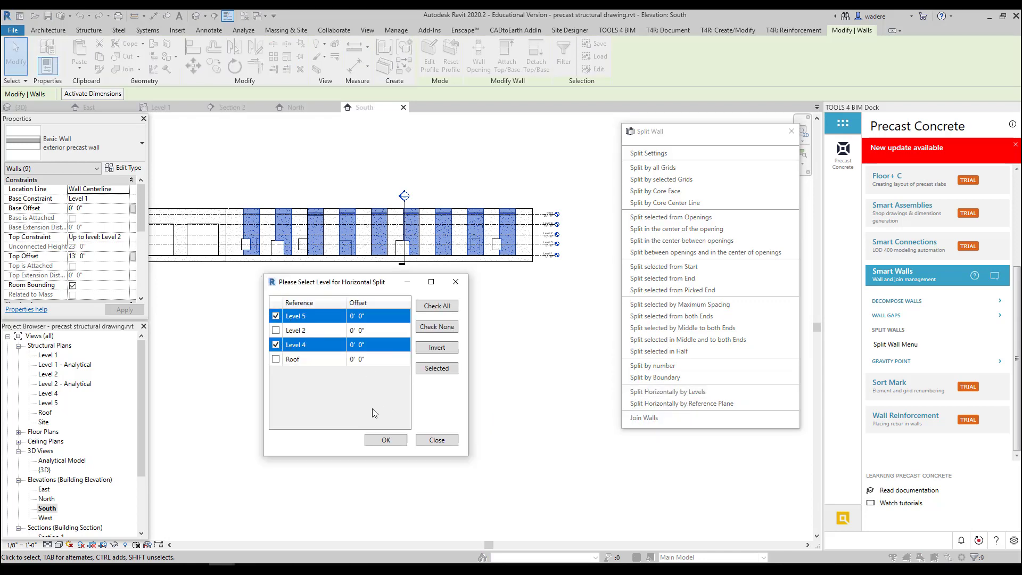
click(384, 441)
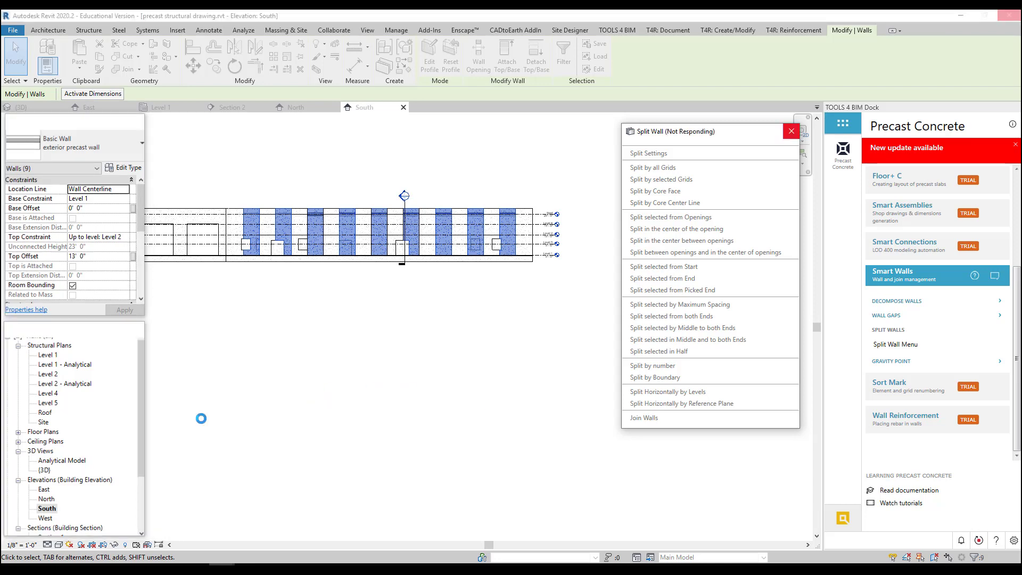
- Open the {3D} view, deselect the panels, and orbit to show the staggered panel joints
double_click(45, 471)
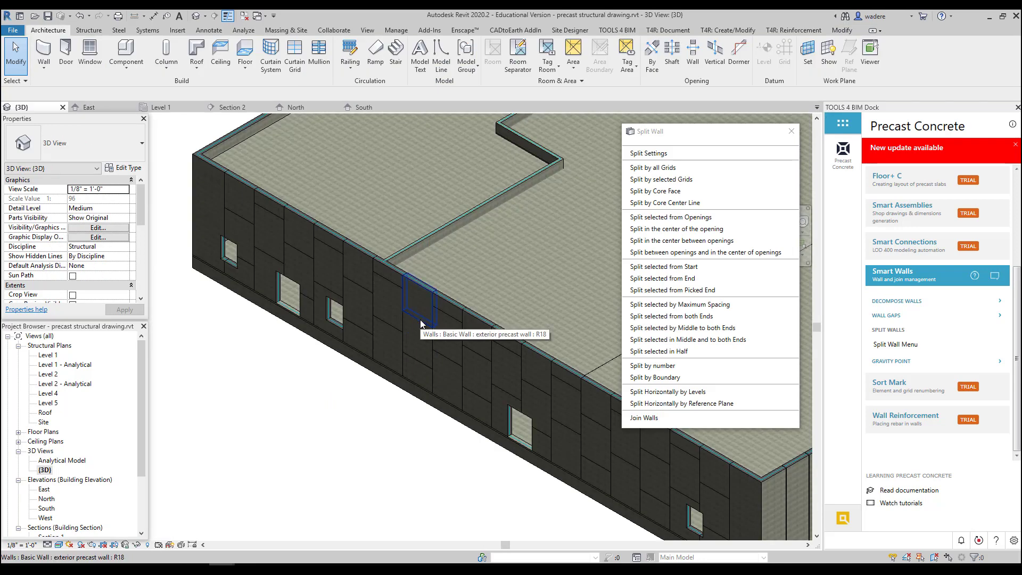
scroll(421, 323, up, 3)
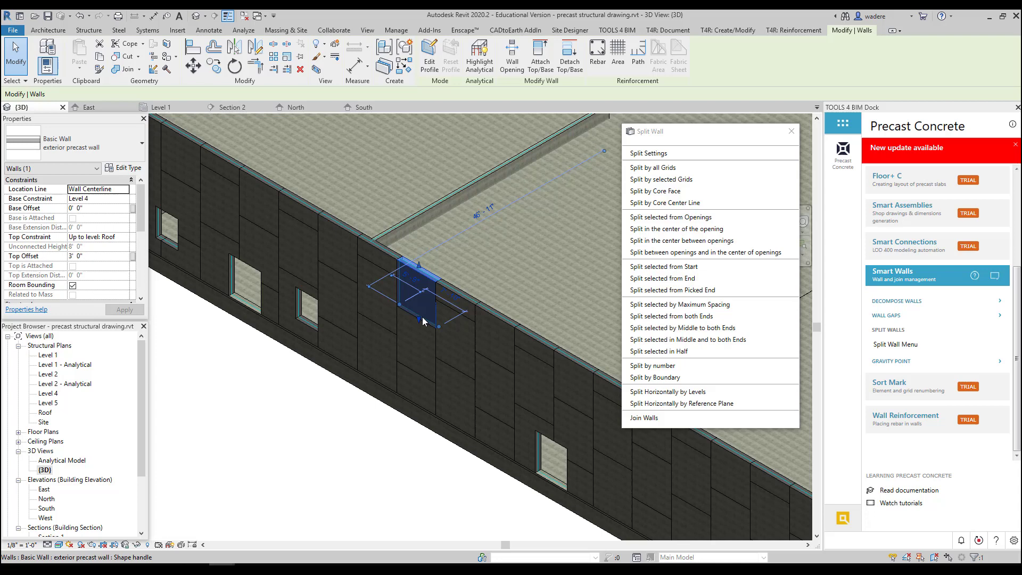
key(Escape)
scroll(420, 334, down, 5)
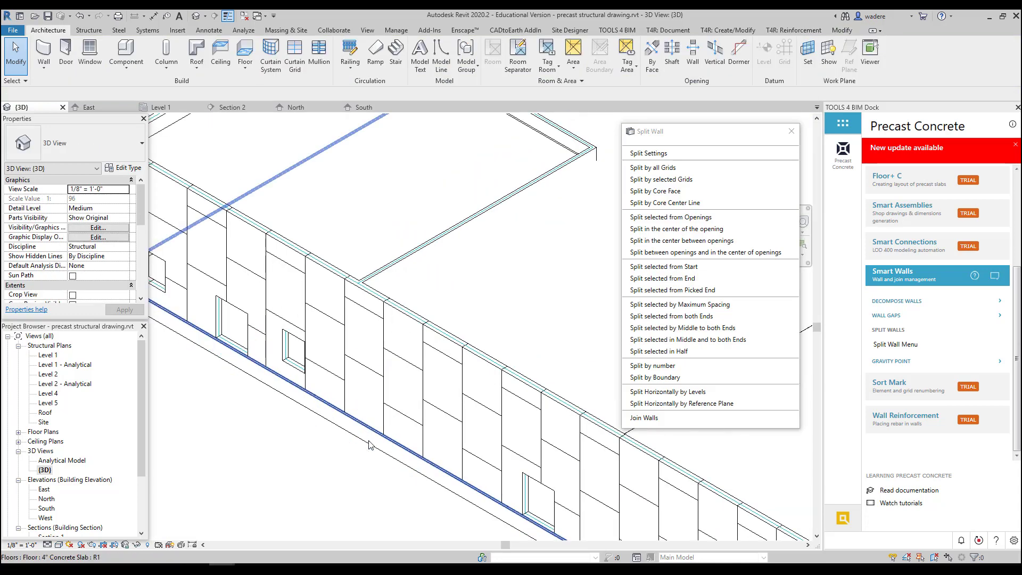
shift+middle_drag(420, 334, 455, 423)
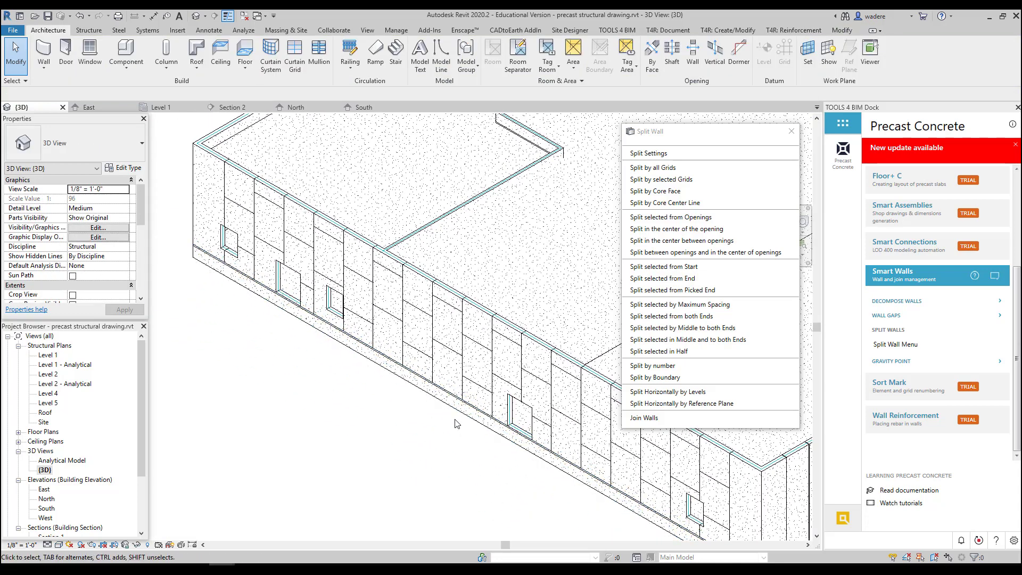